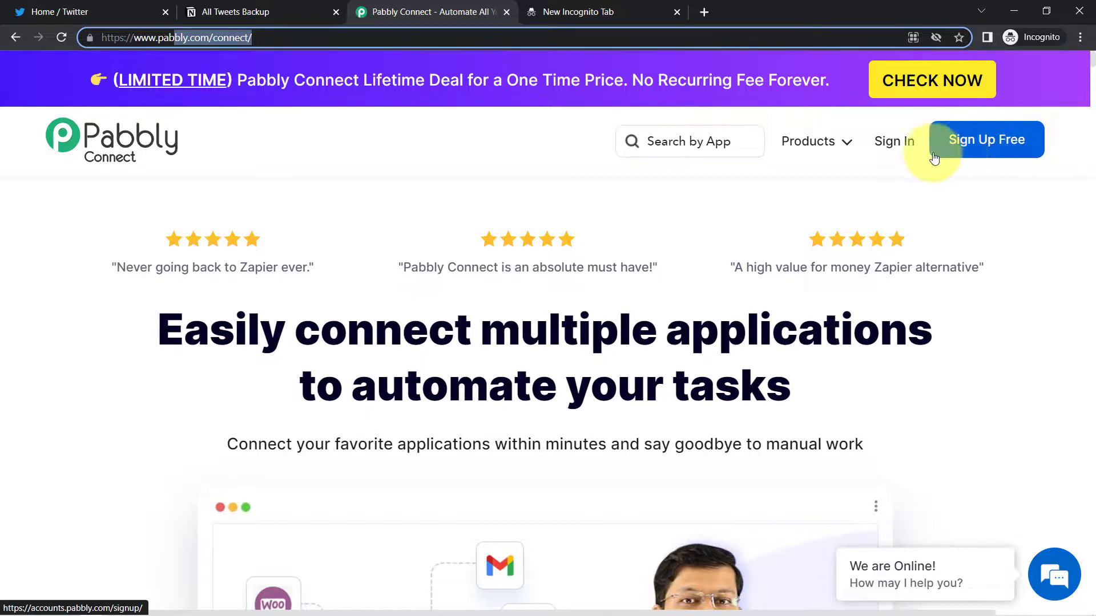
Step: Sign in to Pabbly and open the Pabbly Connect dashboard
left_click(888, 146)
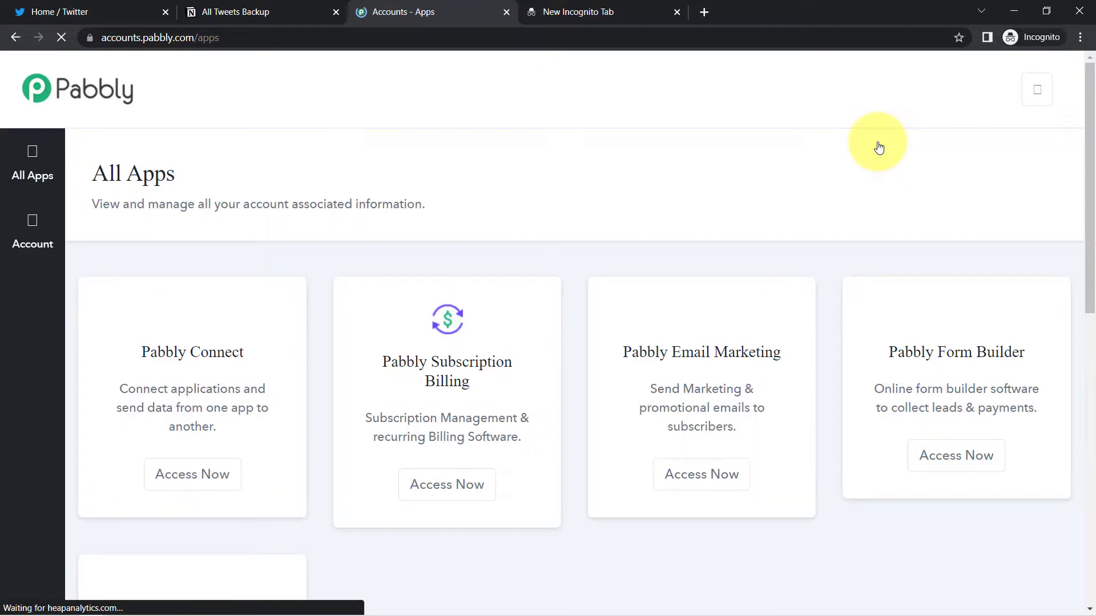
left_click(157, 495)
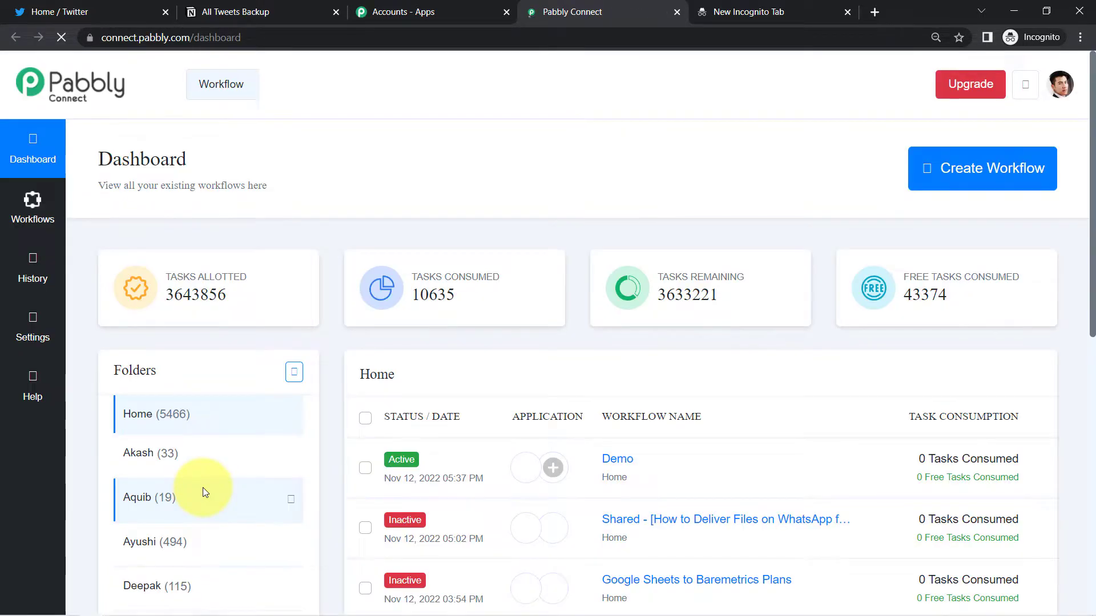
left_click_drag(145, 159, 99, 159)
left_click_drag(189, 165, 263, 199)
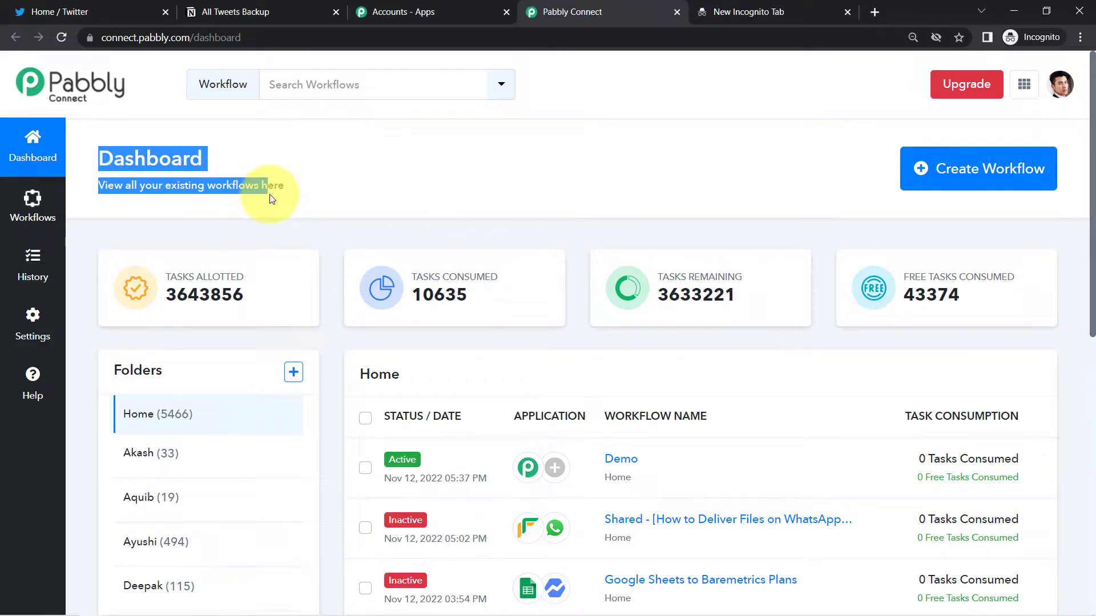
Step: Create a workflow named "Automatically Create Backup of your Tweets in Notion Database"
left_click(936, 169)
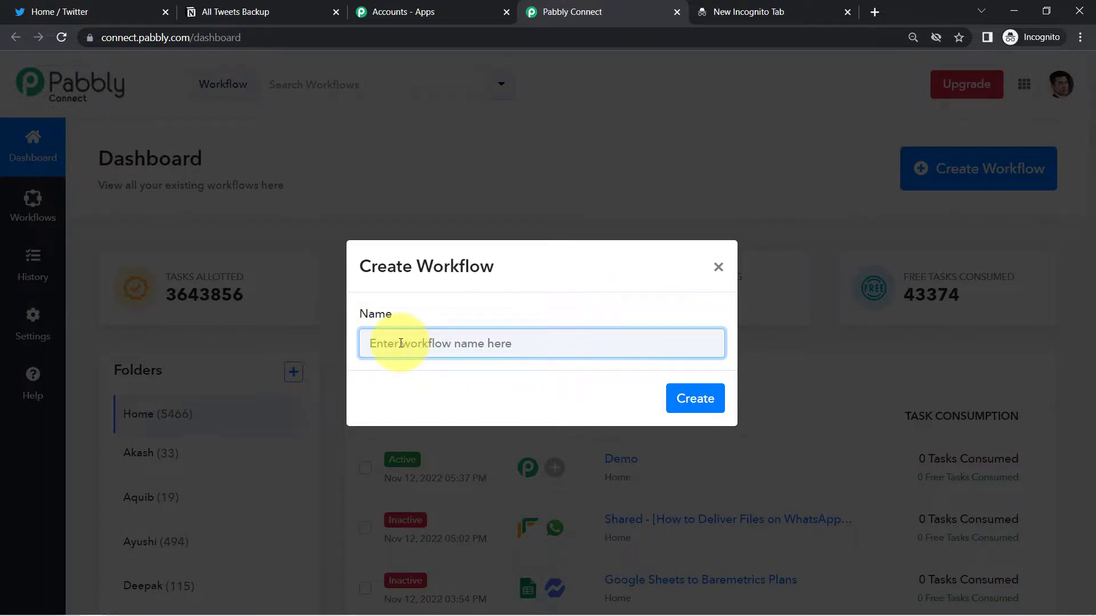
left_click_drag(431, 266, 497, 306)
left_click(472, 340)
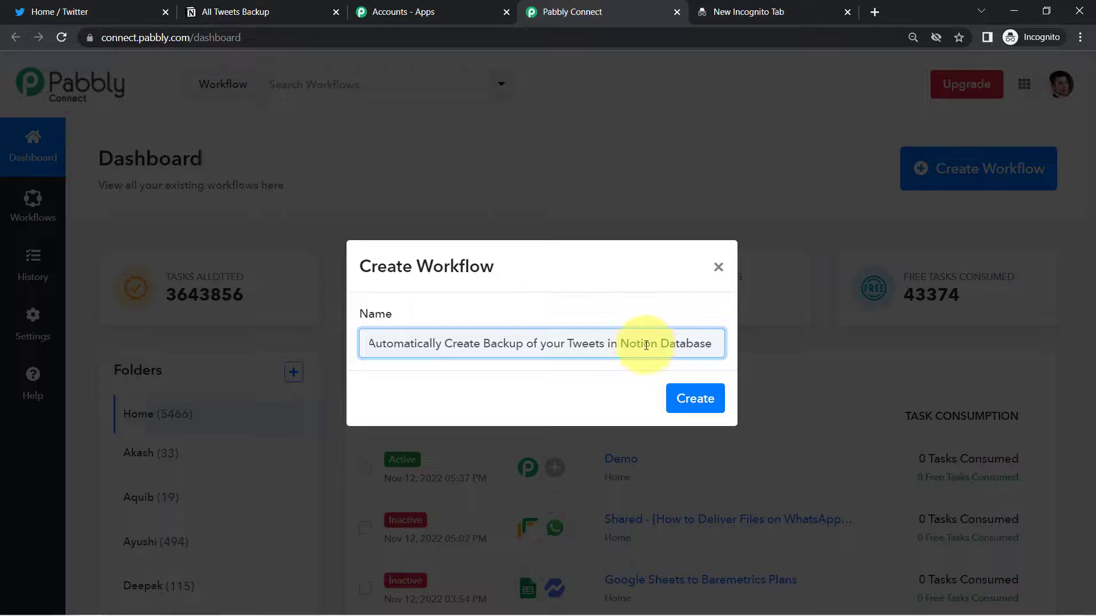
left_click(696, 399)
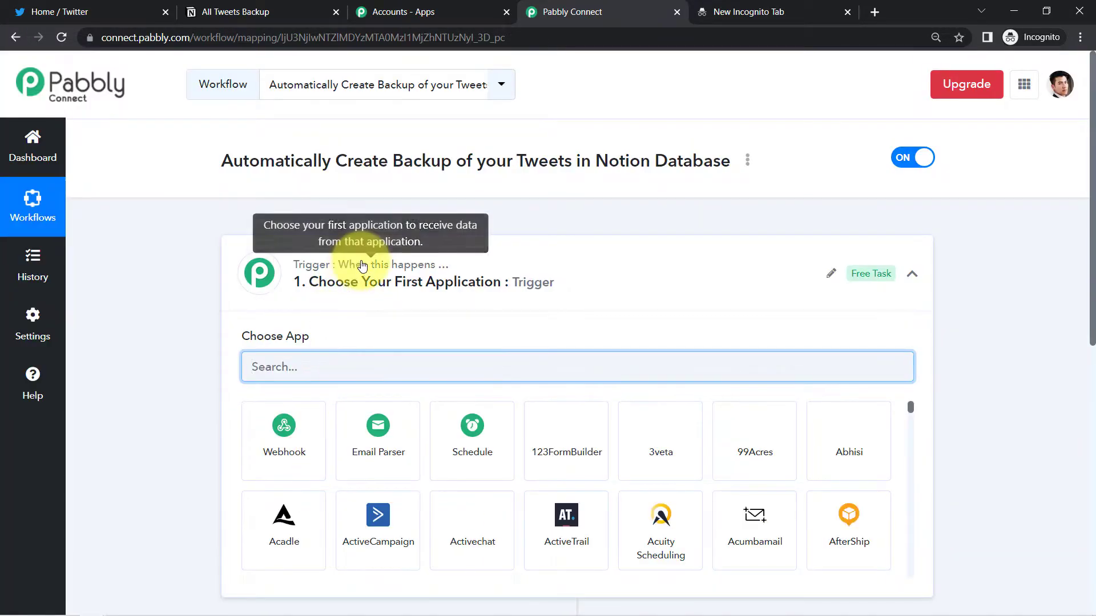
left_click(362, 266)
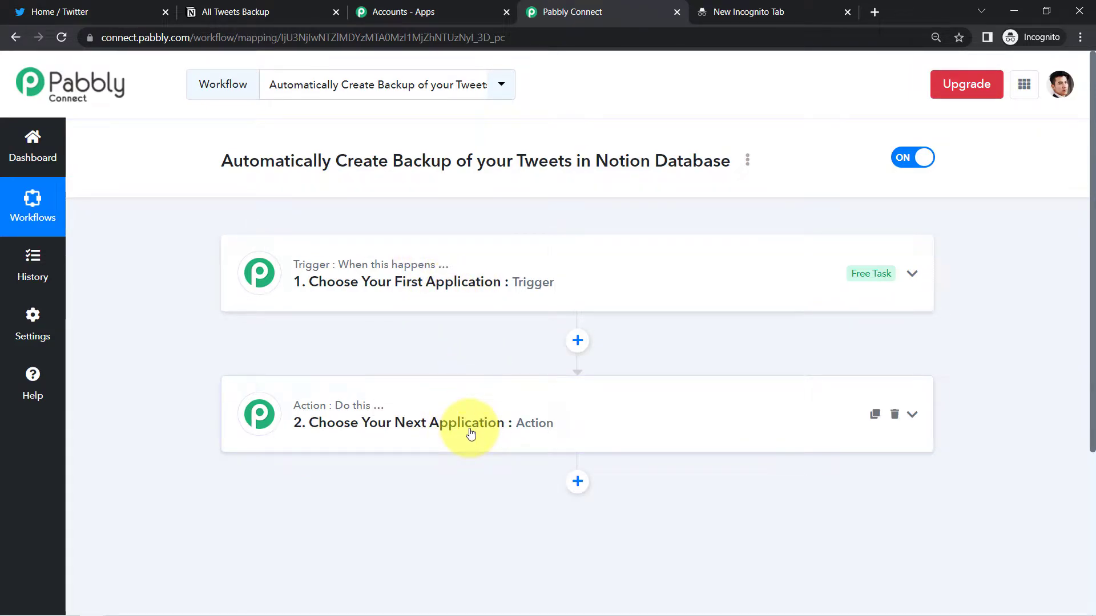
left_click_drag(223, 160, 579, 159)
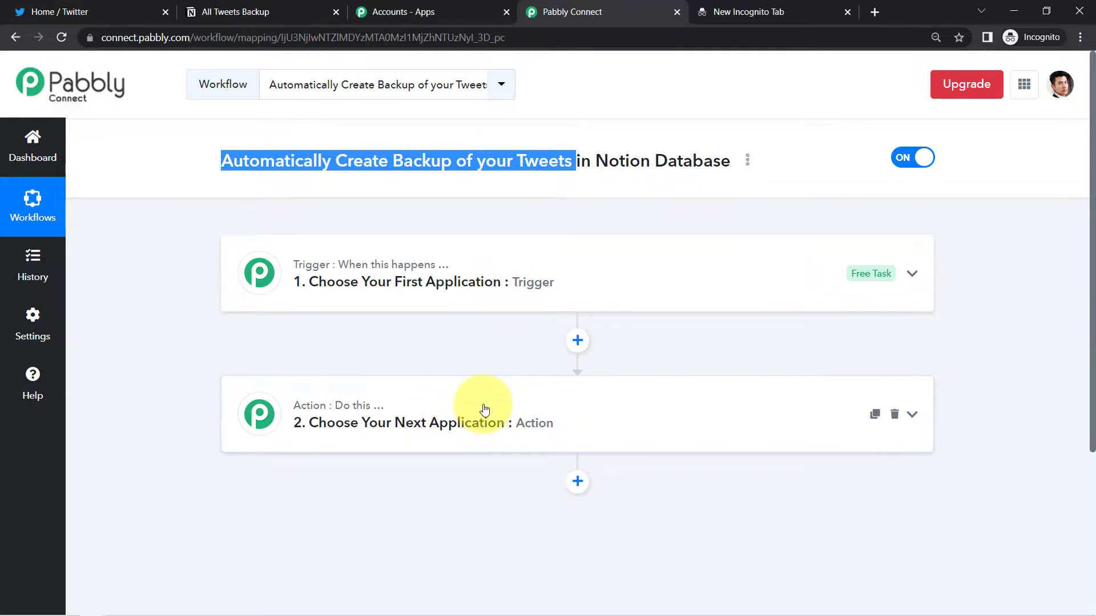
triple_click(454, 415)
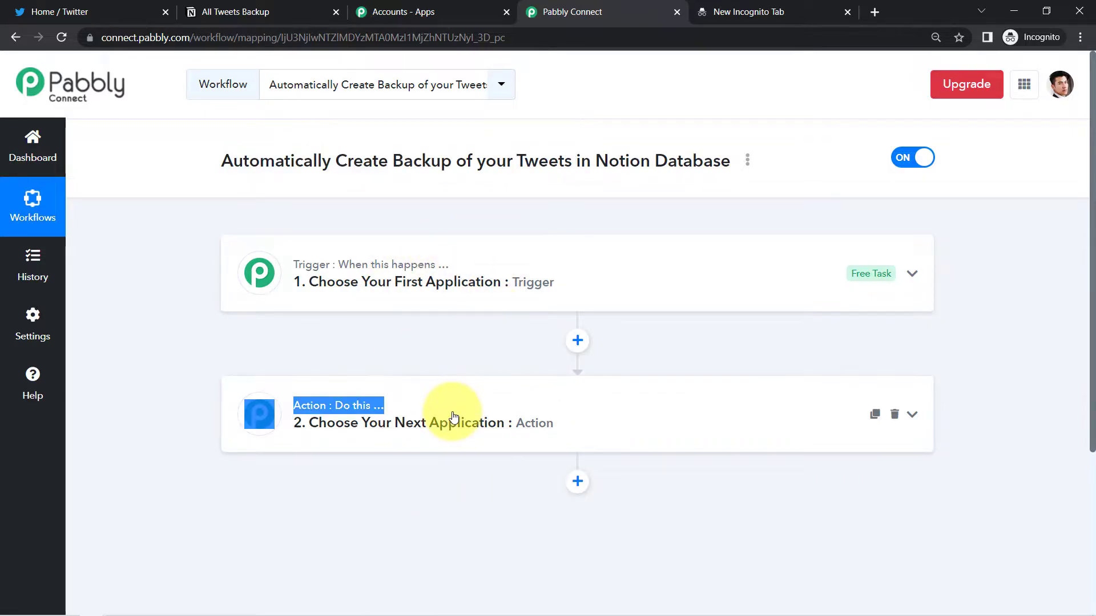
left_click(421, 298)
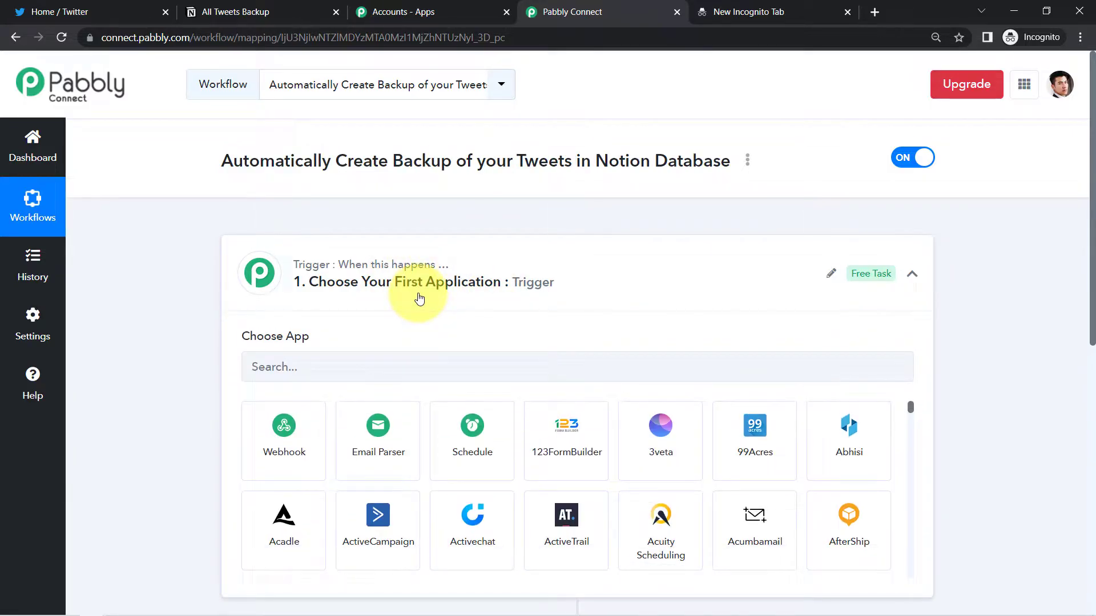
Step: Set the workflow's trigger app to Twitter with New Tweet as the trigger event
left_click(278, 356)
type("twi")
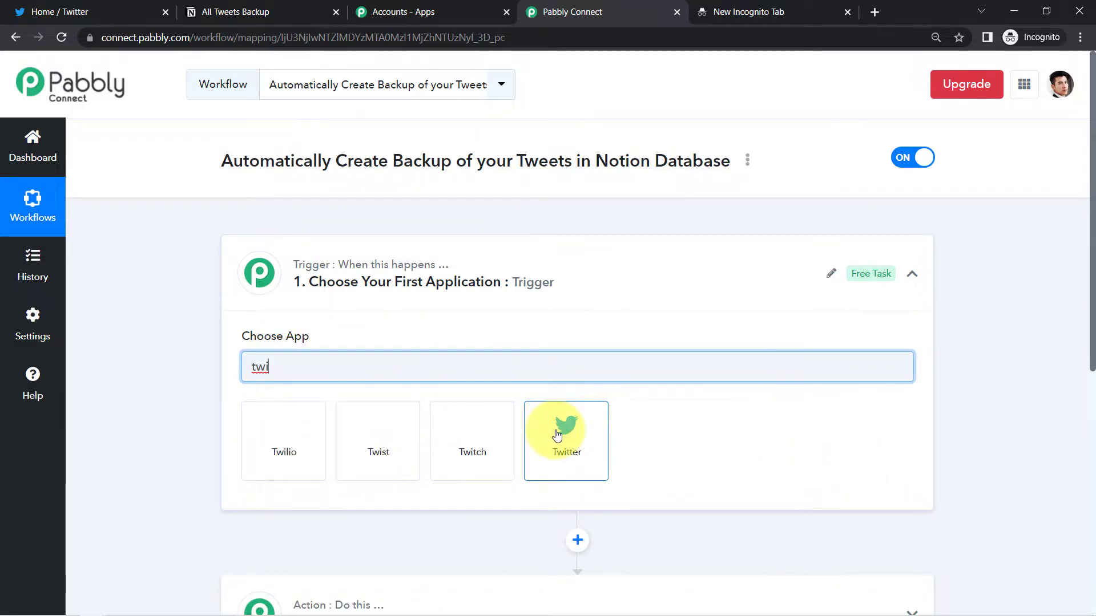
left_click(557, 435)
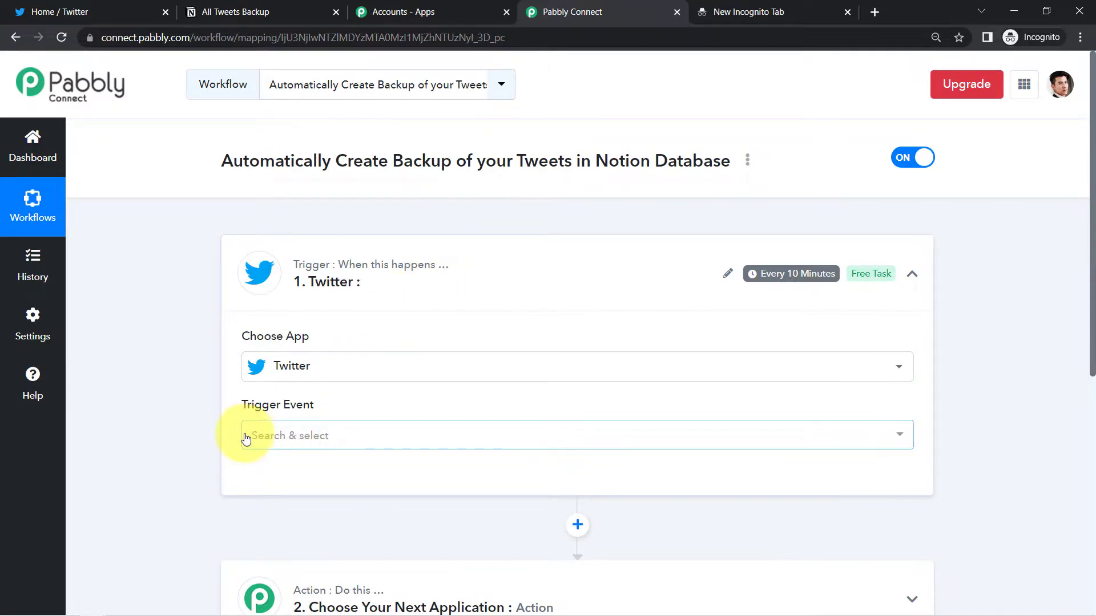
left_click(246, 438)
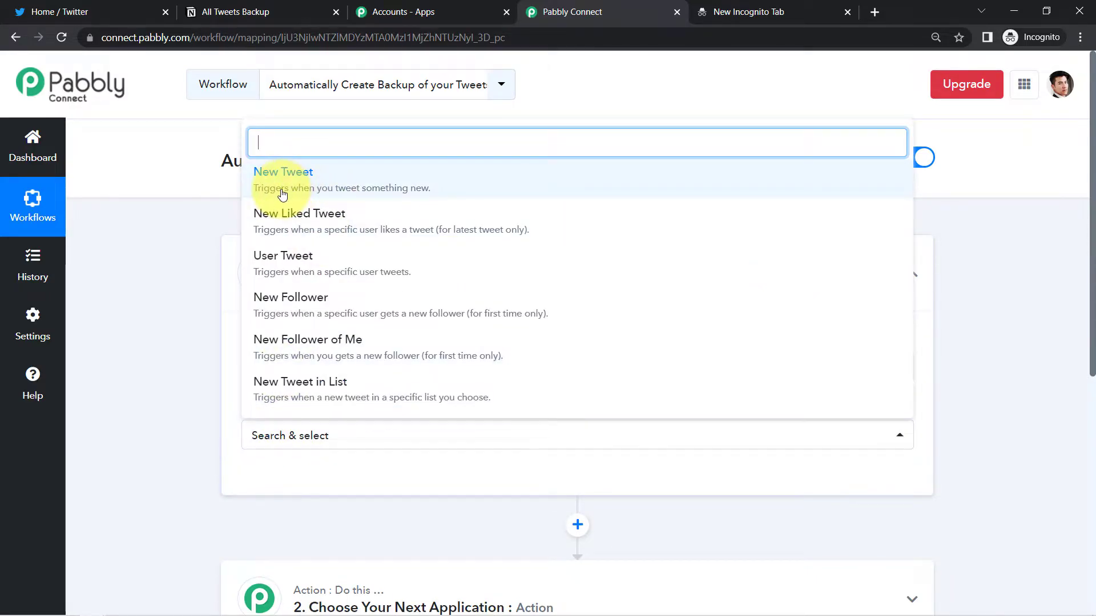
left_click(341, 193)
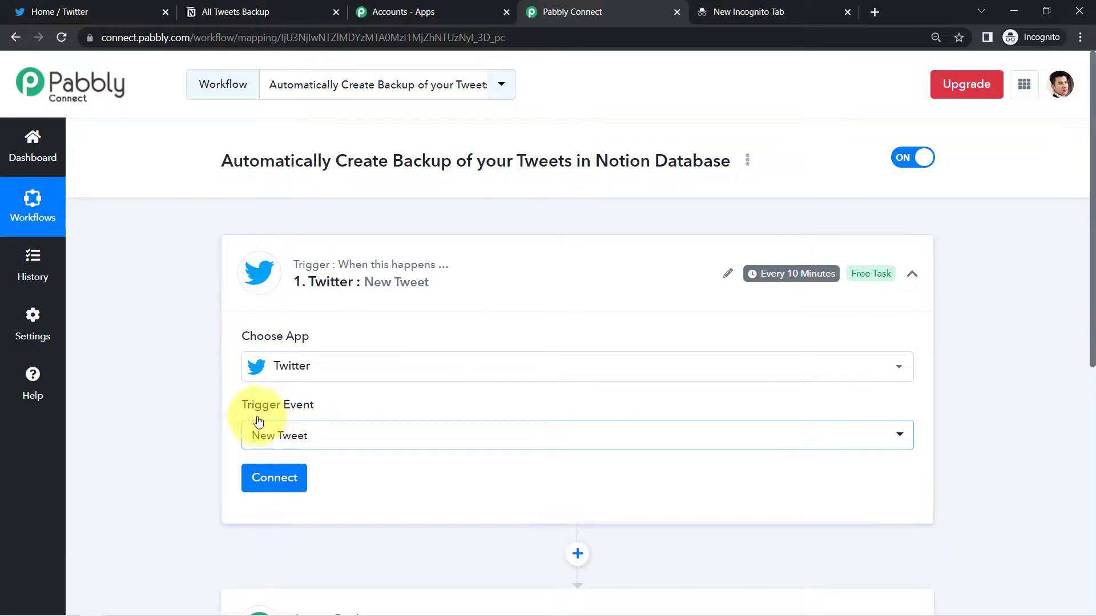
Step: Connect the Twitter trigger through a new connection and authorize Pabbly Connect to access the Twitter account
left_click(261, 488)
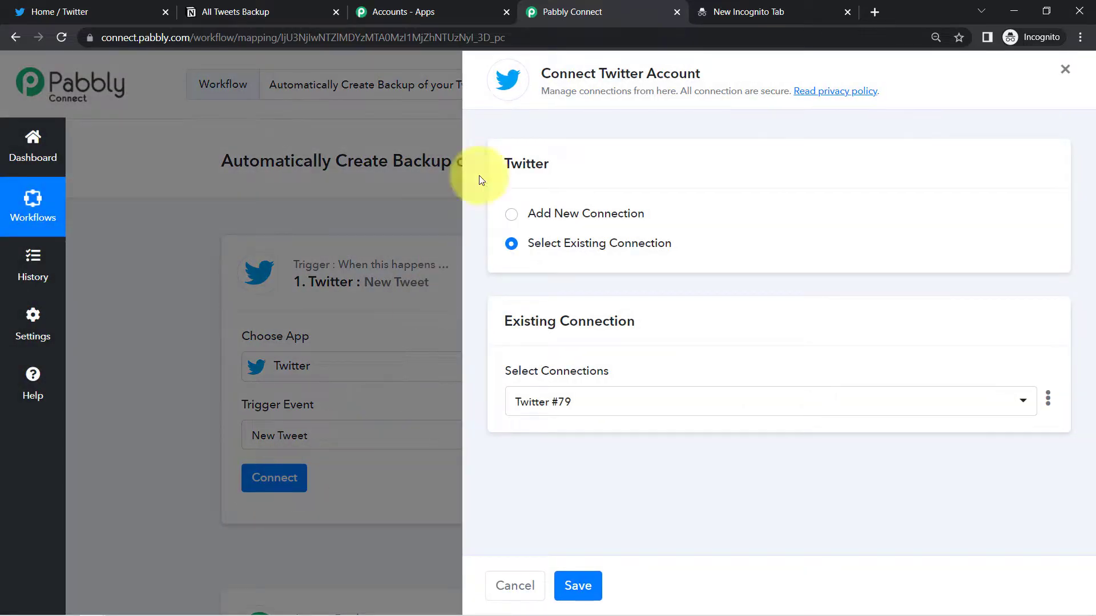
left_click_drag(551, 74, 753, 73)
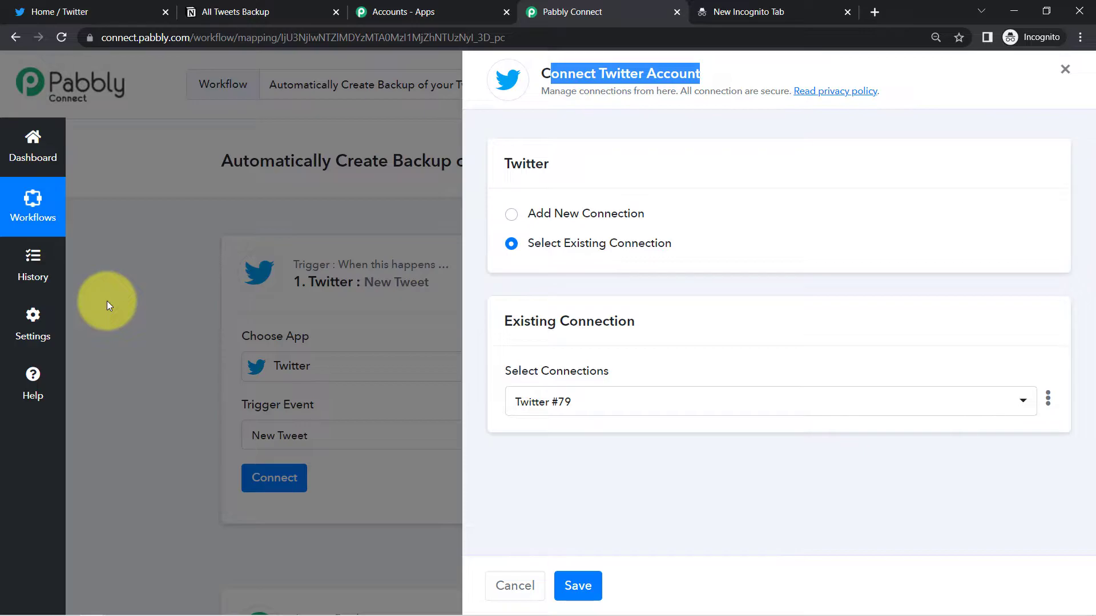
left_click(549, 212)
left_click(541, 384)
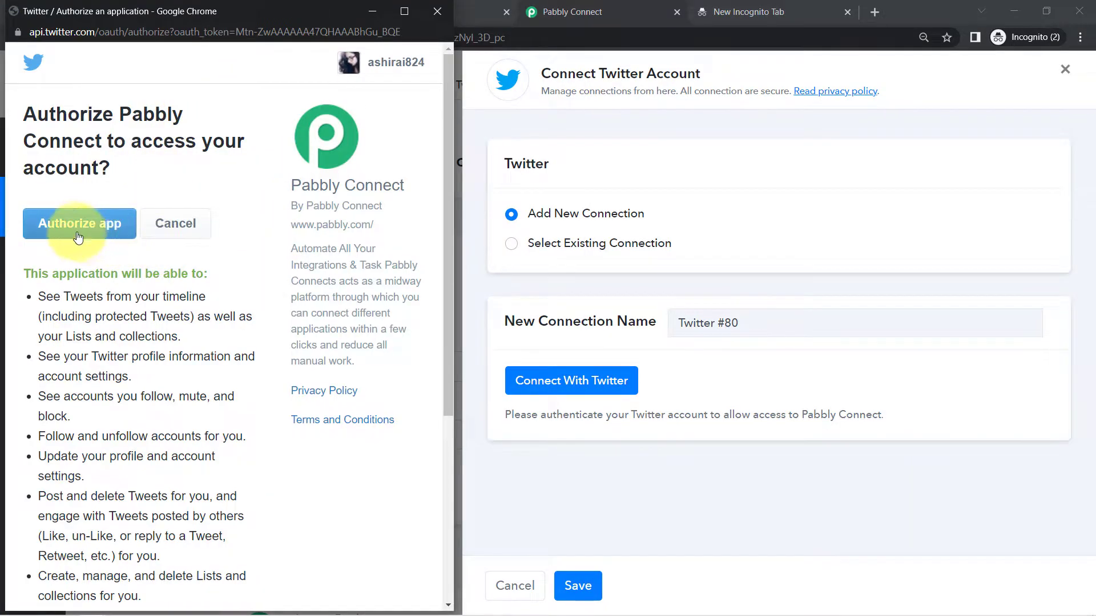
left_click(72, 231)
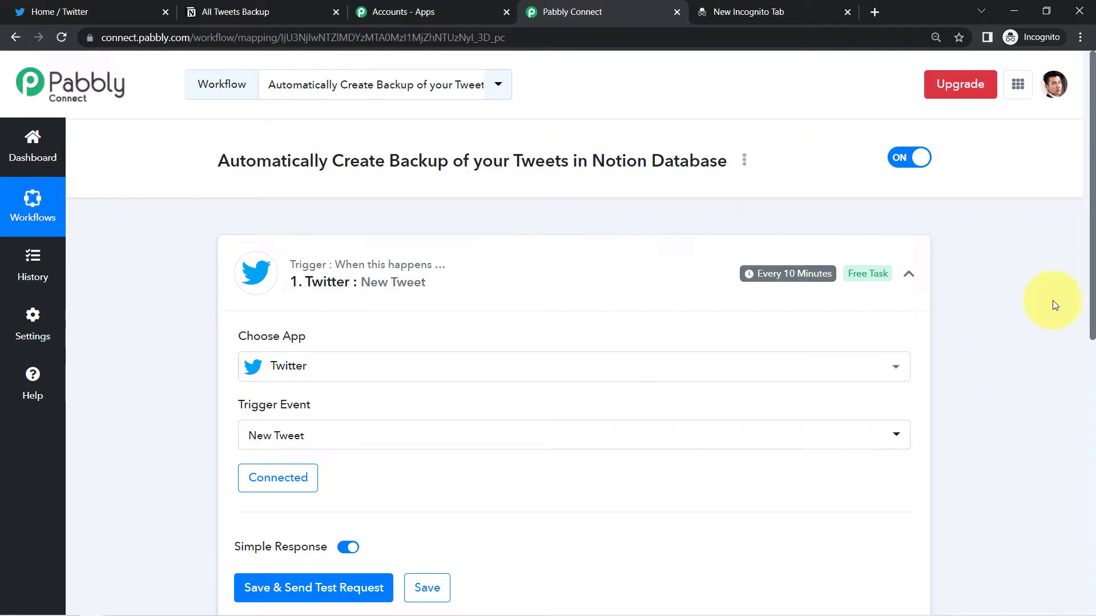
left_click_drag(1092, 240, 1092, 343)
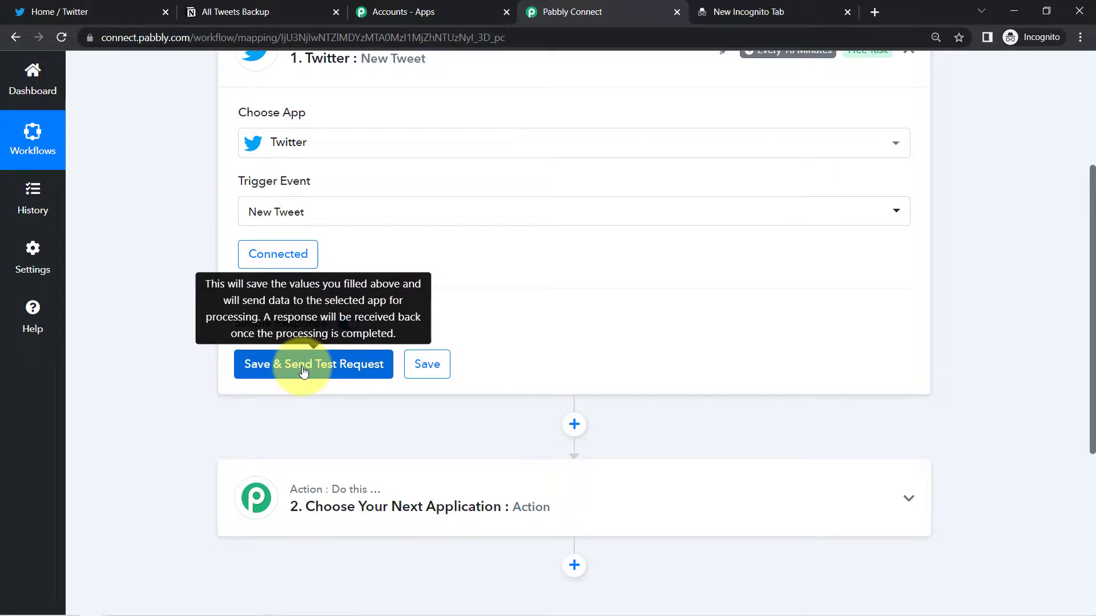
Step: Switch to Twitter, reduce the page zoom to 110%, and open the account's own profile page
left_click(51, 13)
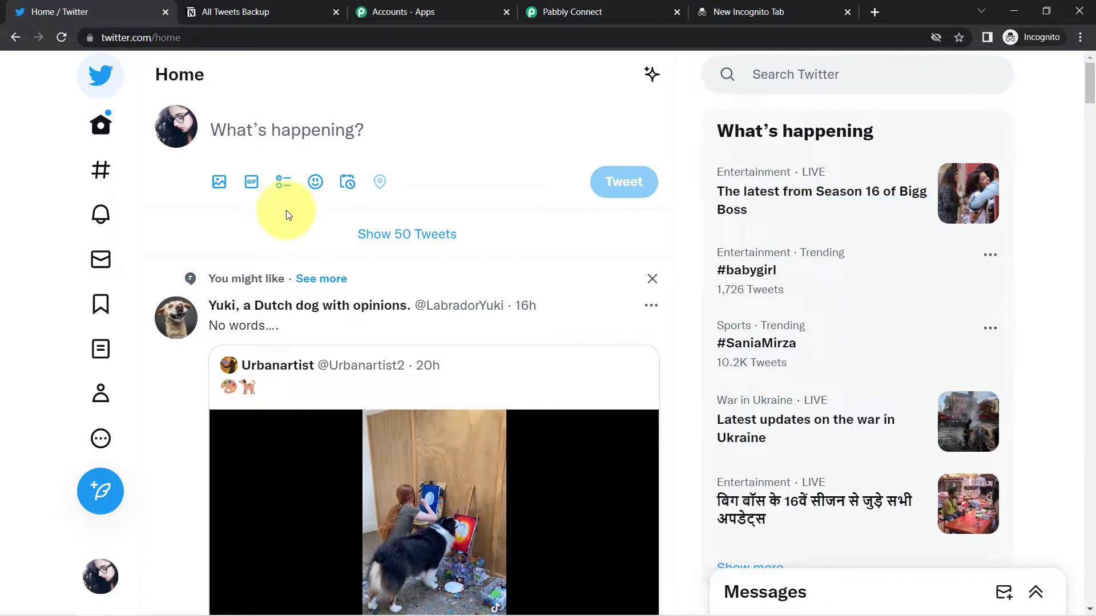
left_click(93, 84)
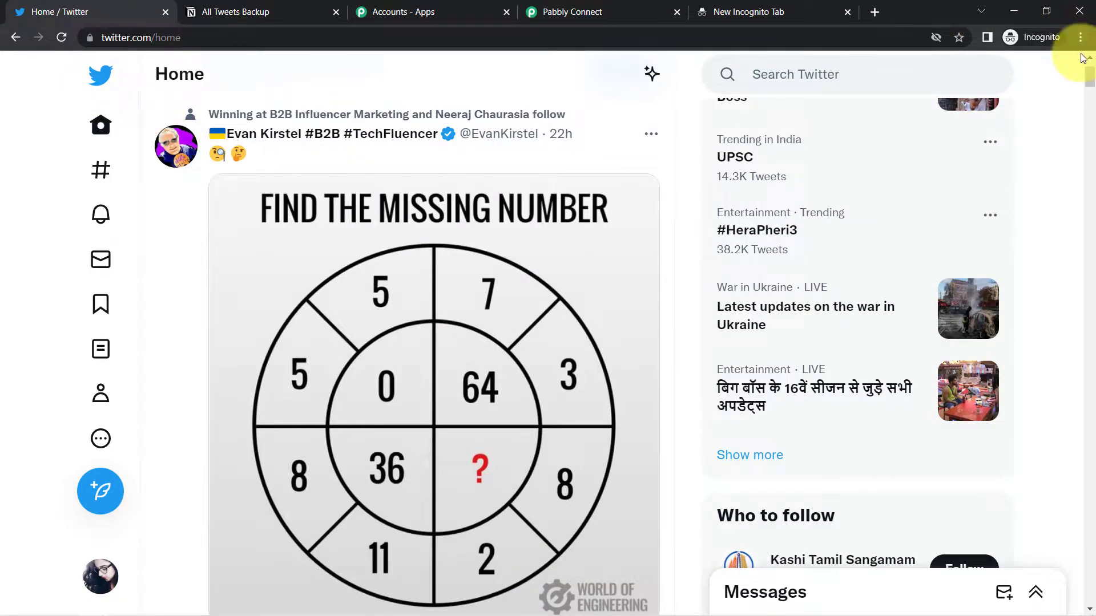
left_click(1081, 37)
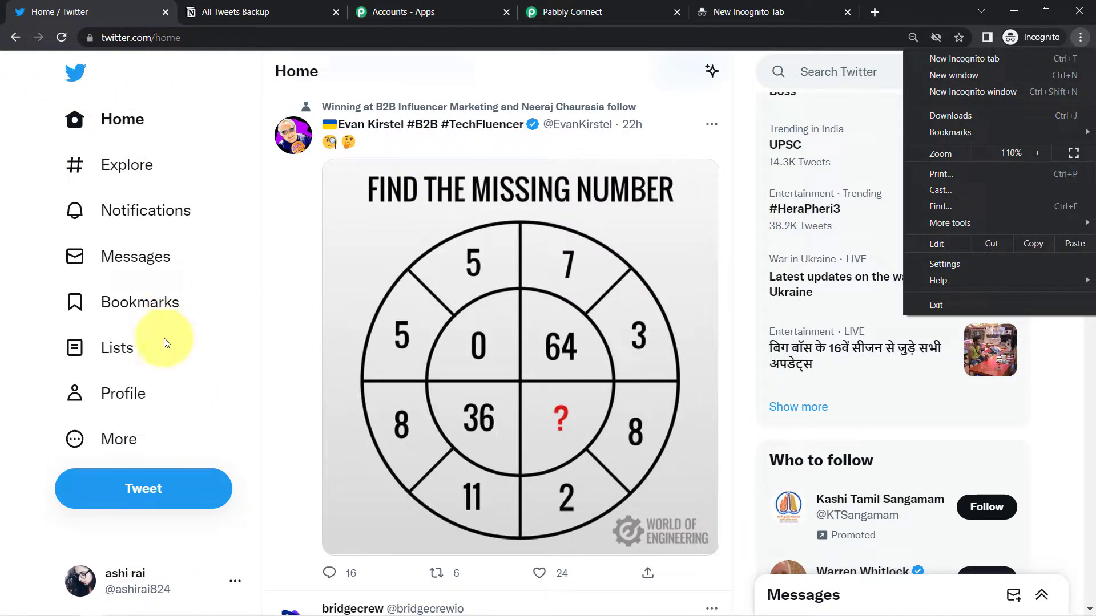
left_click(107, 399)
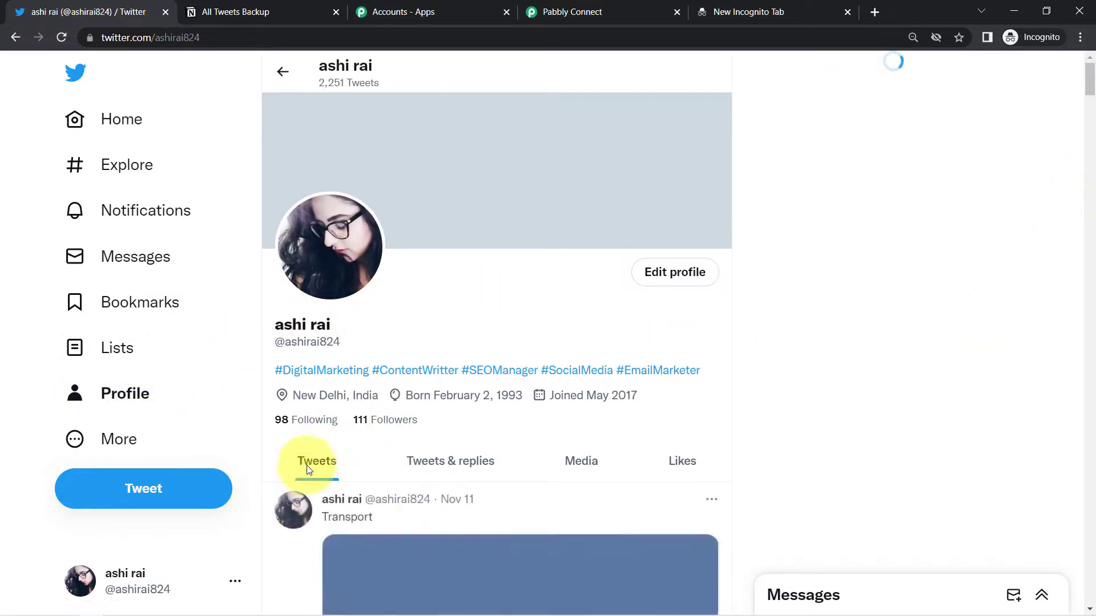
mouse_move(1091, 86)
left_mouse_down()
mouse_move(1091, 102)
mouse_move(1091, 84)
left_mouse_up()
Step: Start a new tweet and paste in the full "Two Big Updates for all Pabbly Connect Users:" text copied from Notepad
left_click(130, 487)
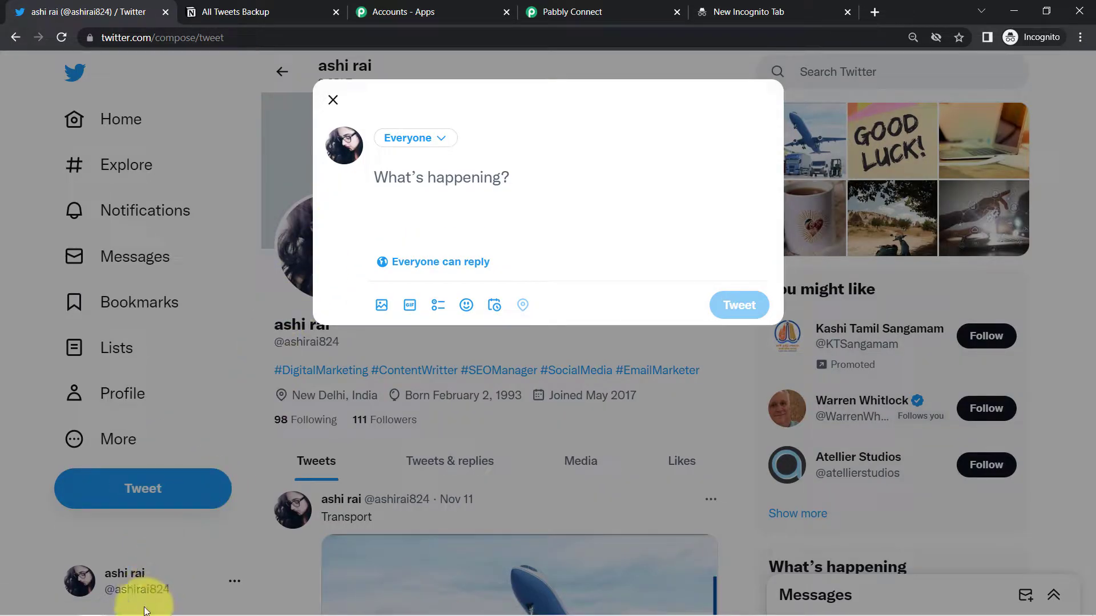
left_click(117, 607)
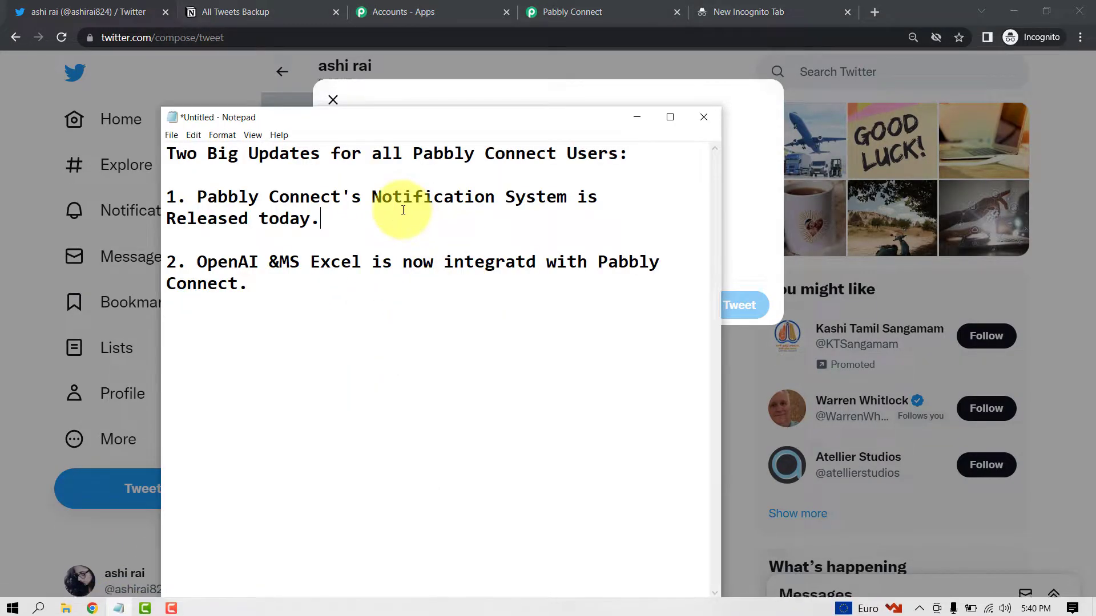
left_click_drag(186, 153, 477, 217)
left_click(455, 219)
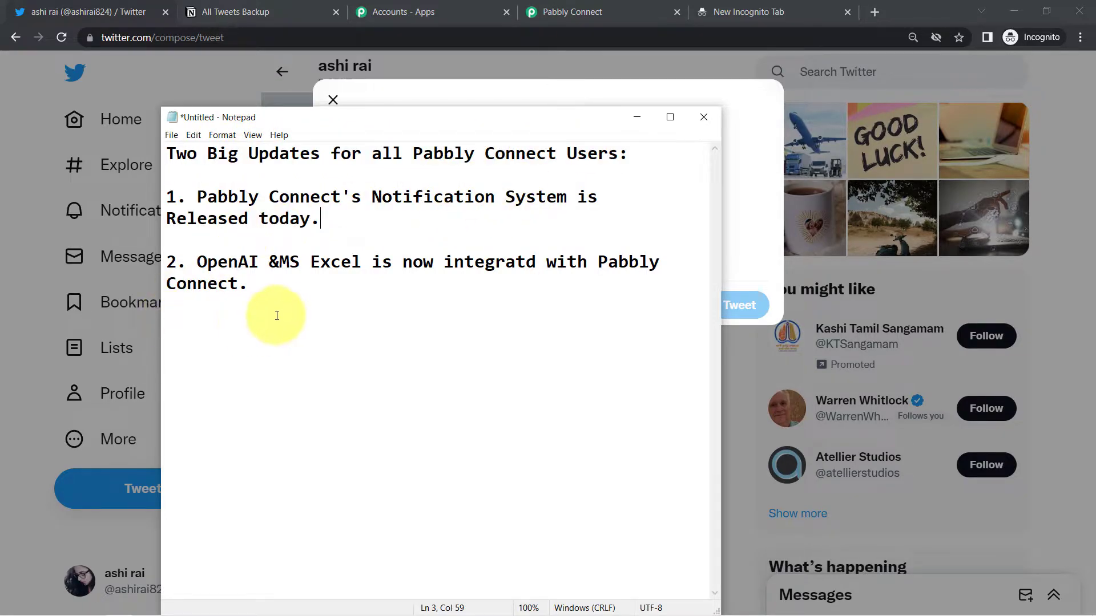
left_click_drag(269, 289, 162, 157)
key("ctrl+c")
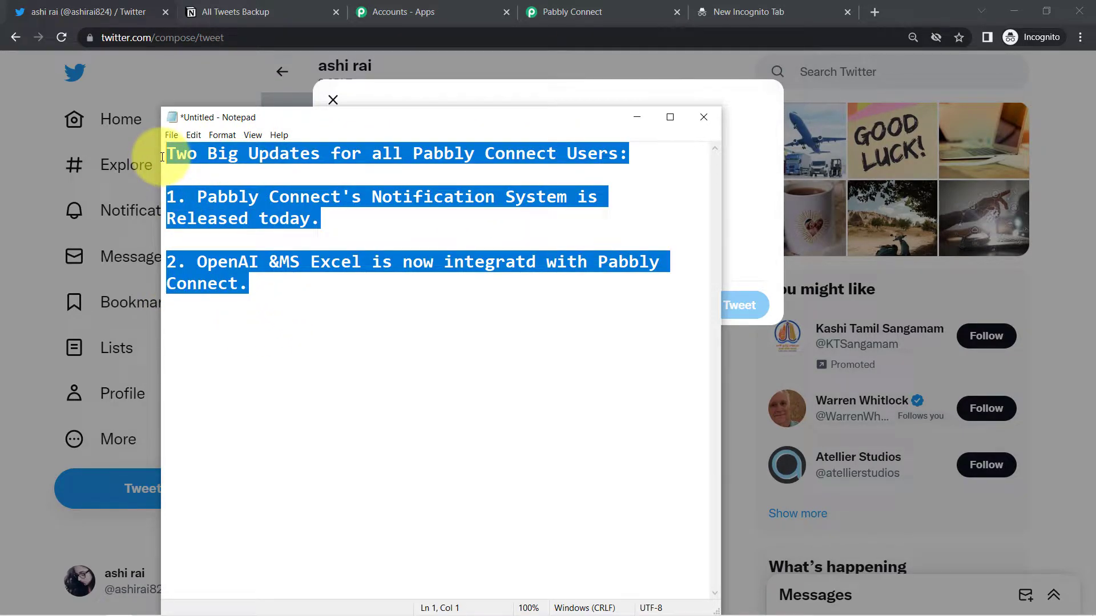
left_click(762, 96)
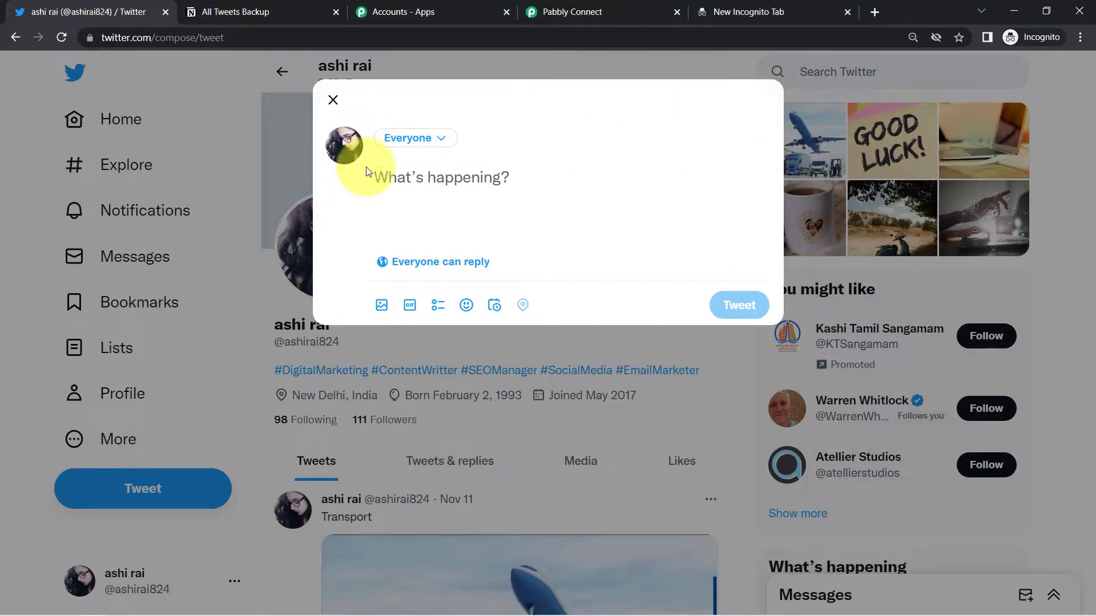
key("ctrl+v")
Step: Correct the tweet's second point by adding a space before "MS Excel" and changing "integratd" to "integrated"
left_click_drag(427, 177, 574, 177)
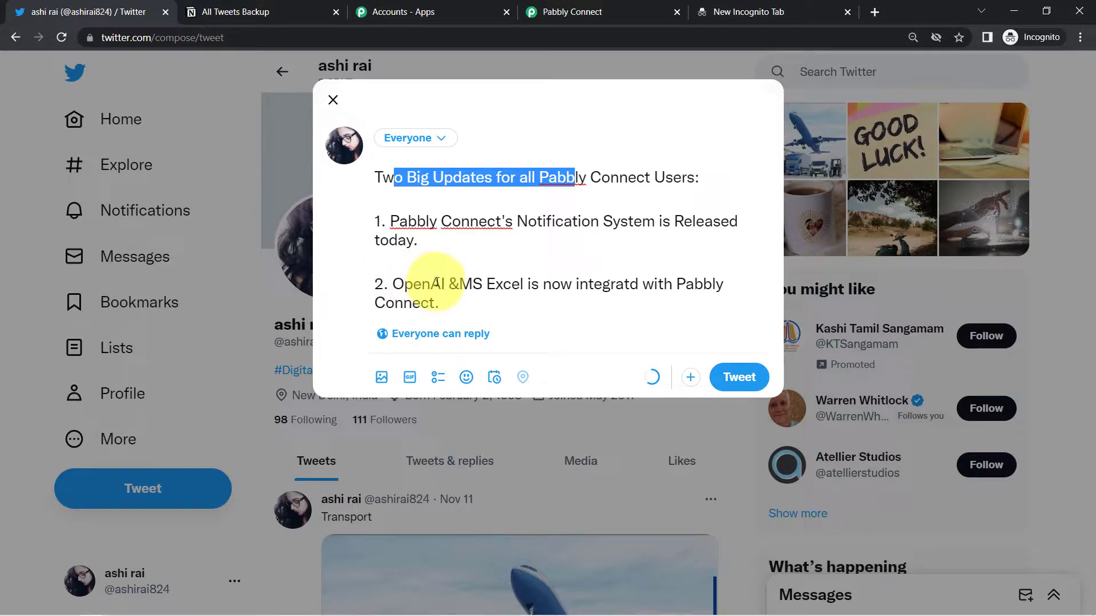
left_click(461, 284)
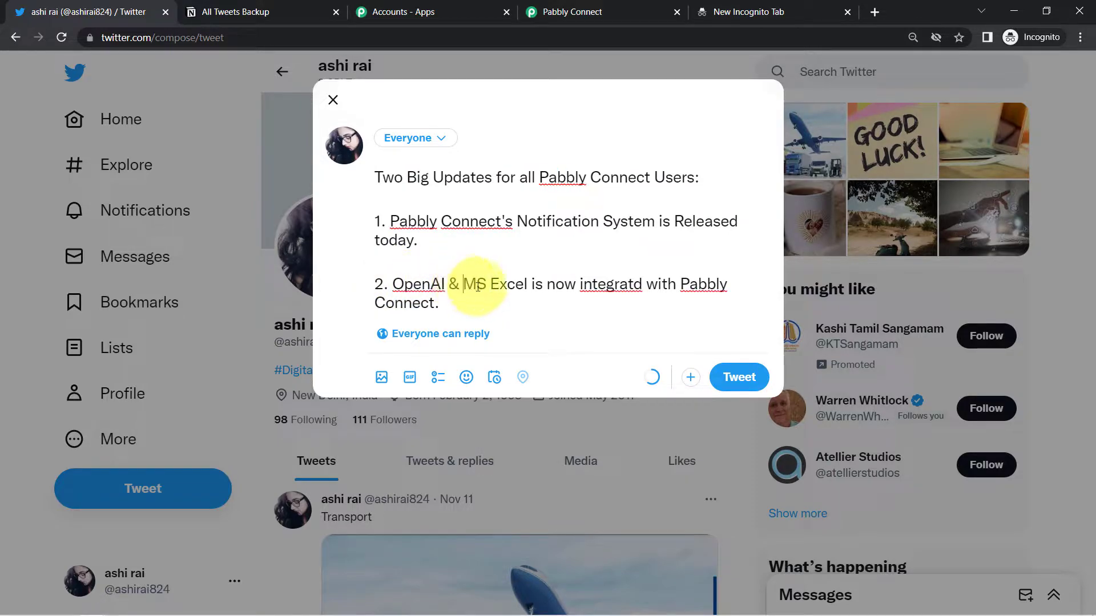
right_click(611, 284)
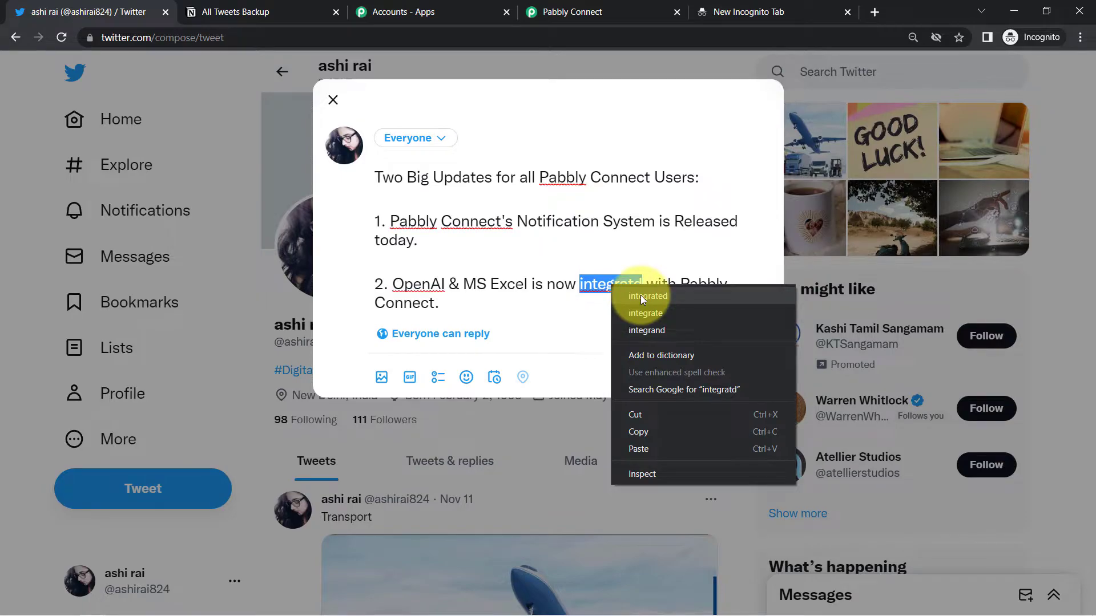
left_click(643, 290)
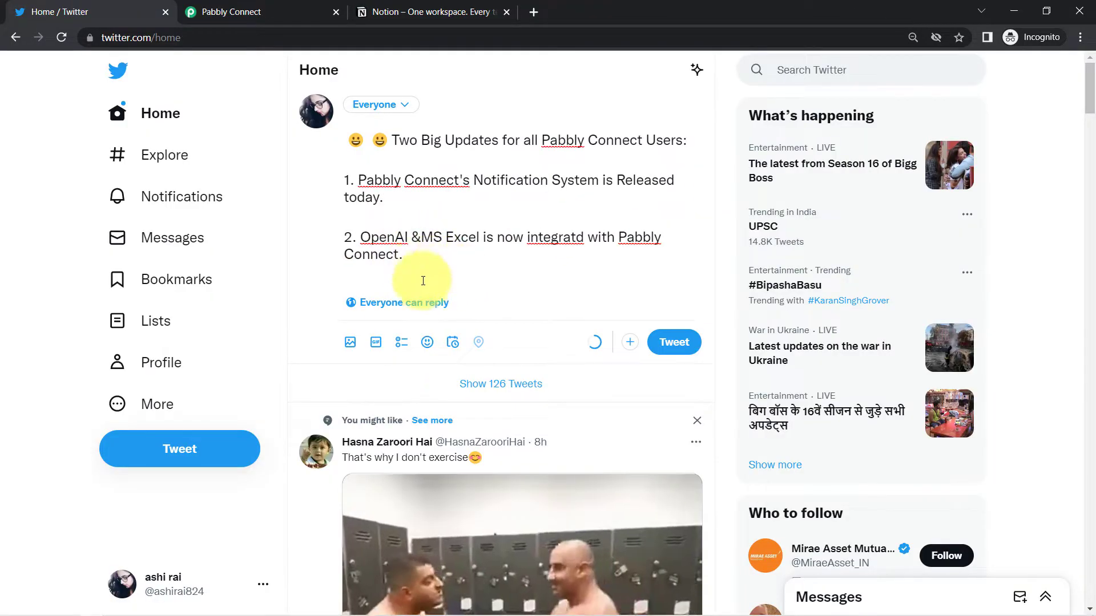
Step: Attach the image file "twitter" from the Documents folder to the tweet draft
left_click(350, 344)
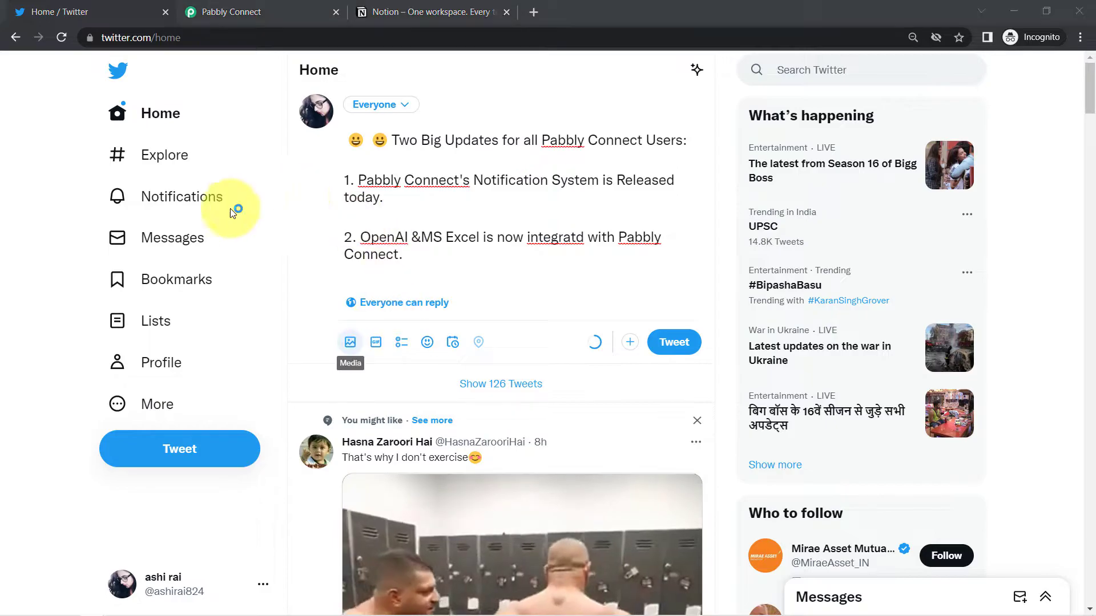
left_click(247, 238)
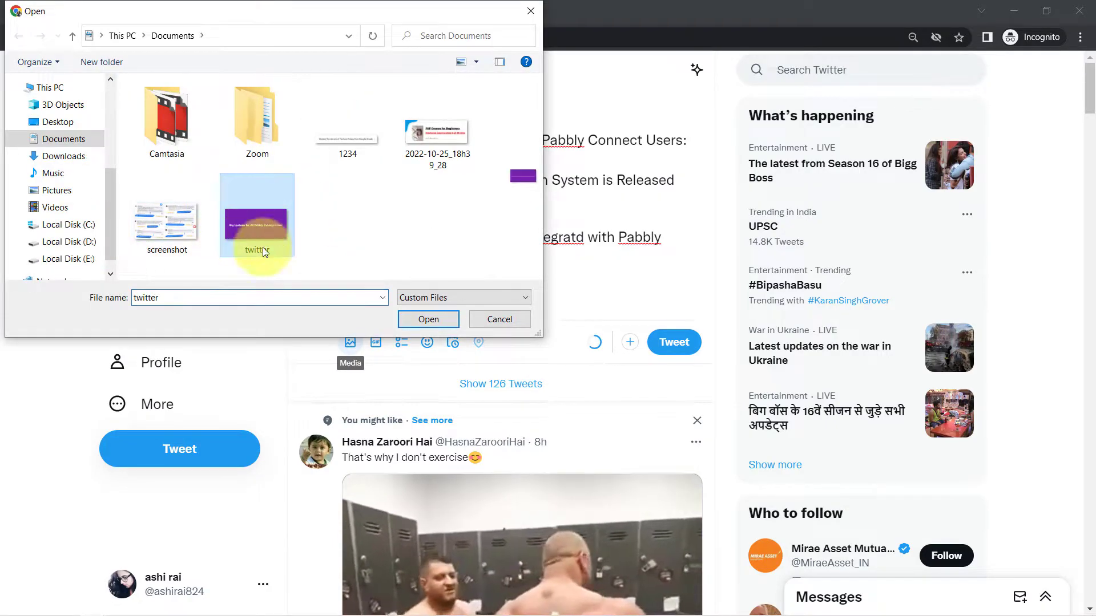
left_click(428, 319)
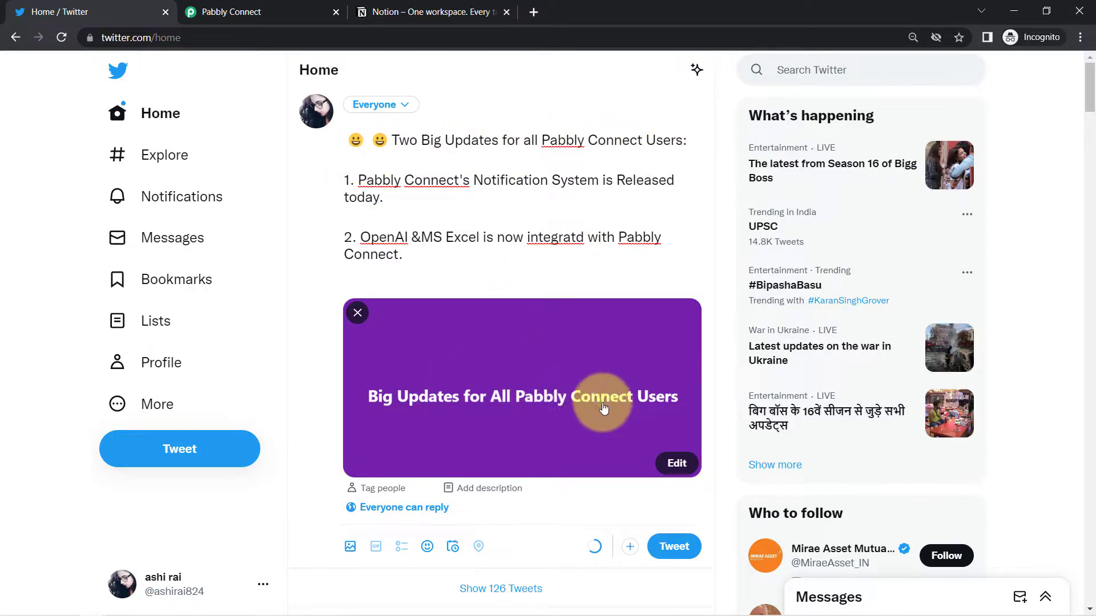
Step: Publish the tweet with its attached image and view the posted tweet in the home feed
scroll(1089, 105, "down", 9)
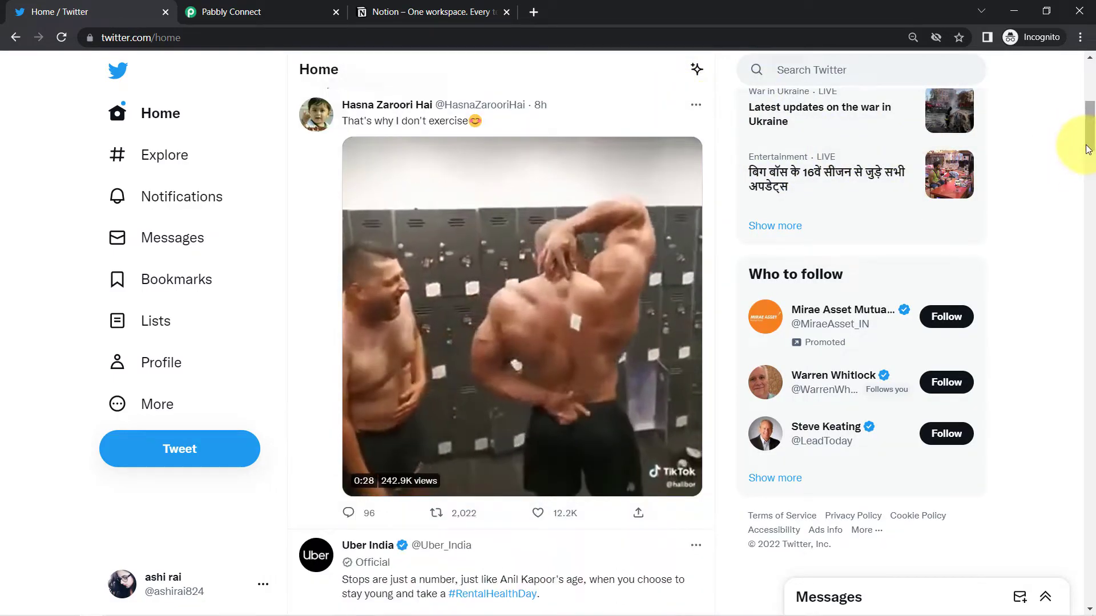
scroll(1078, 123, "up", 8)
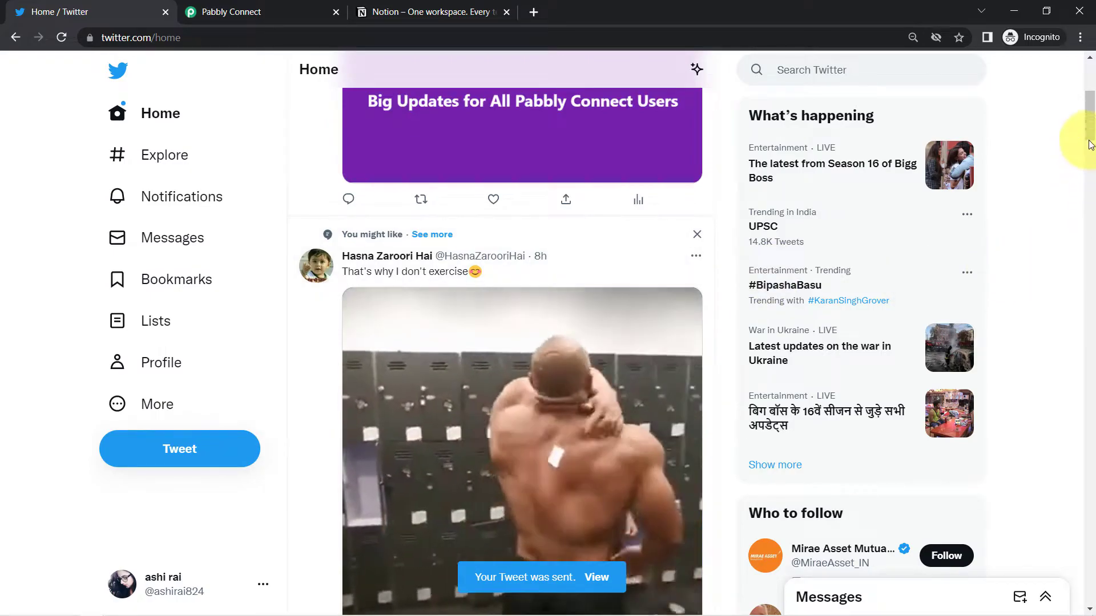
scroll(1080, 95, "up", 5)
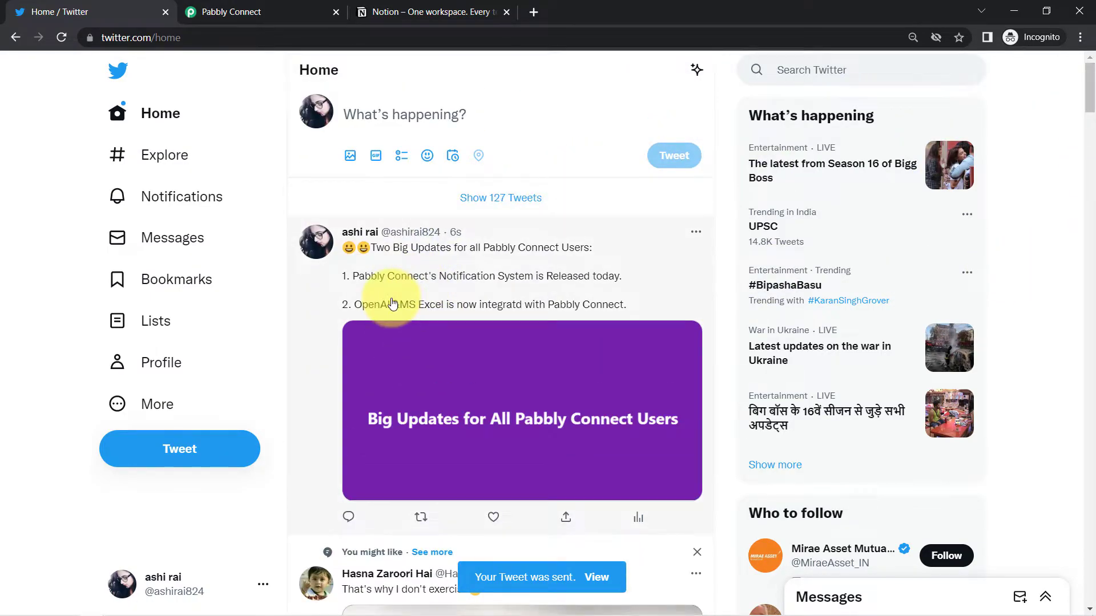
Step: Switch to Pabbly Connect, save and send a test request for the Twitter New Tweet trigger, and review the user fields in the response
left_click(234, 9)
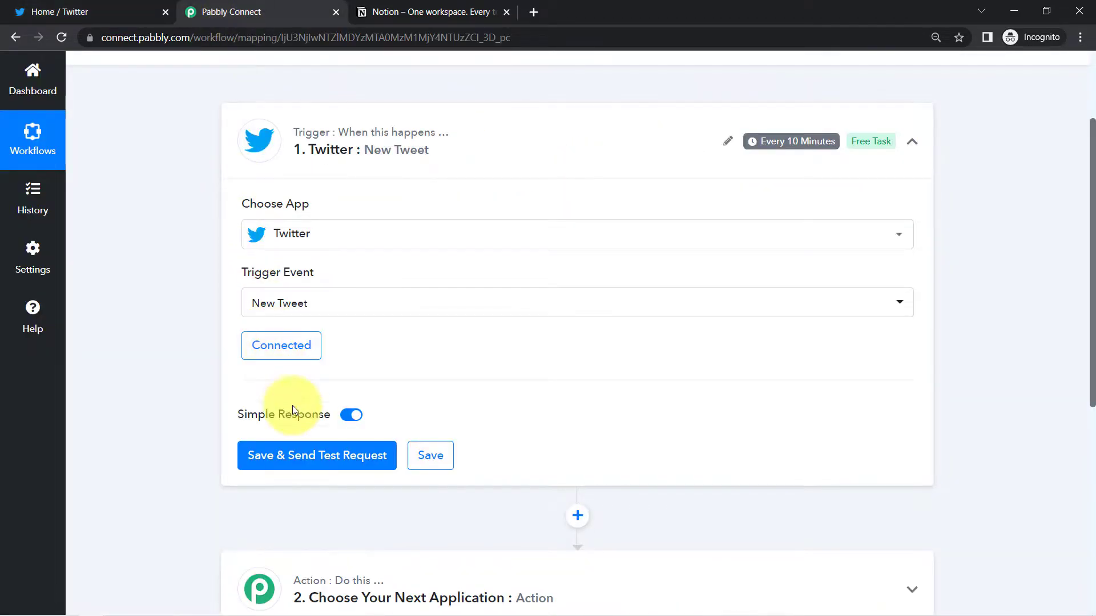
left_click(306, 456)
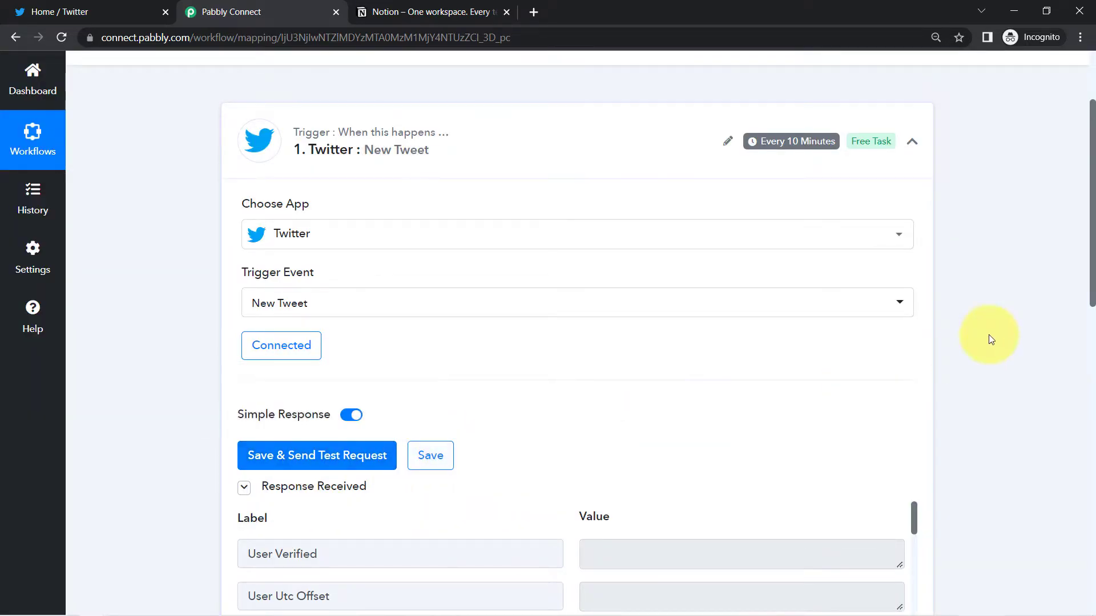
left_click_drag(1093, 223, 1093, 357)
left_click_drag(916, 142, 923, 193)
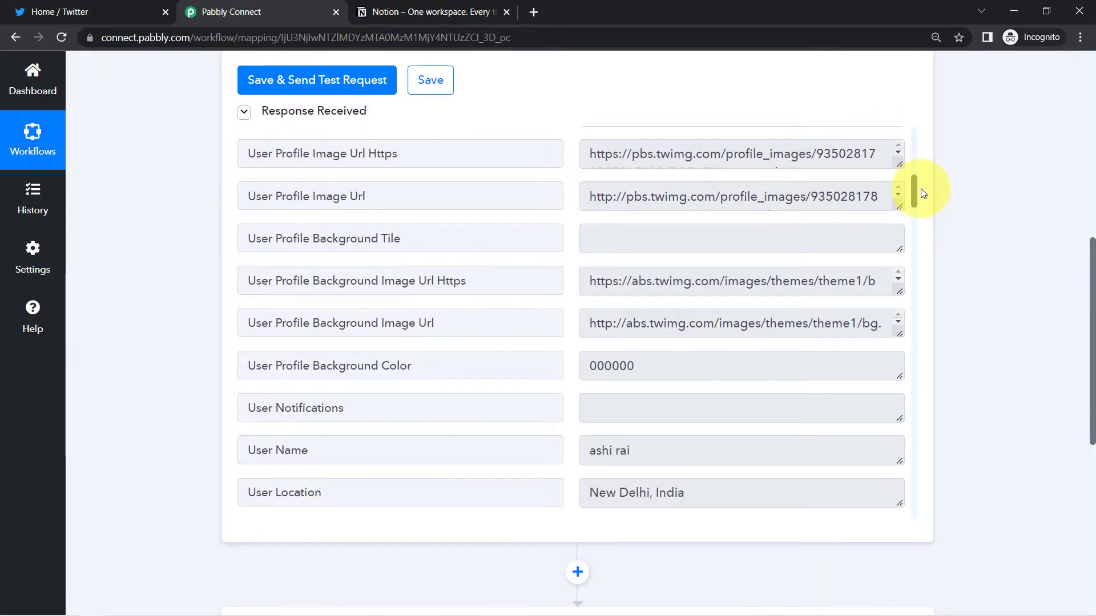
left_click_drag(268, 450, 329, 456)
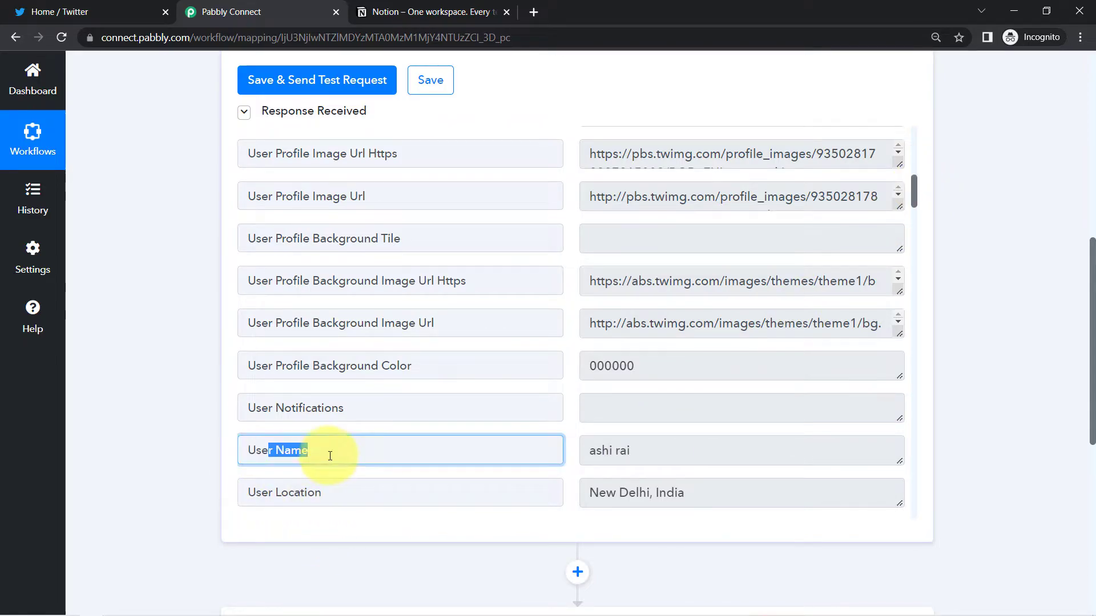
Step: Find "full text" in the trigger response and enlarge its value box enough to read the whole tweet
key("ctrl+f")
type("full text")
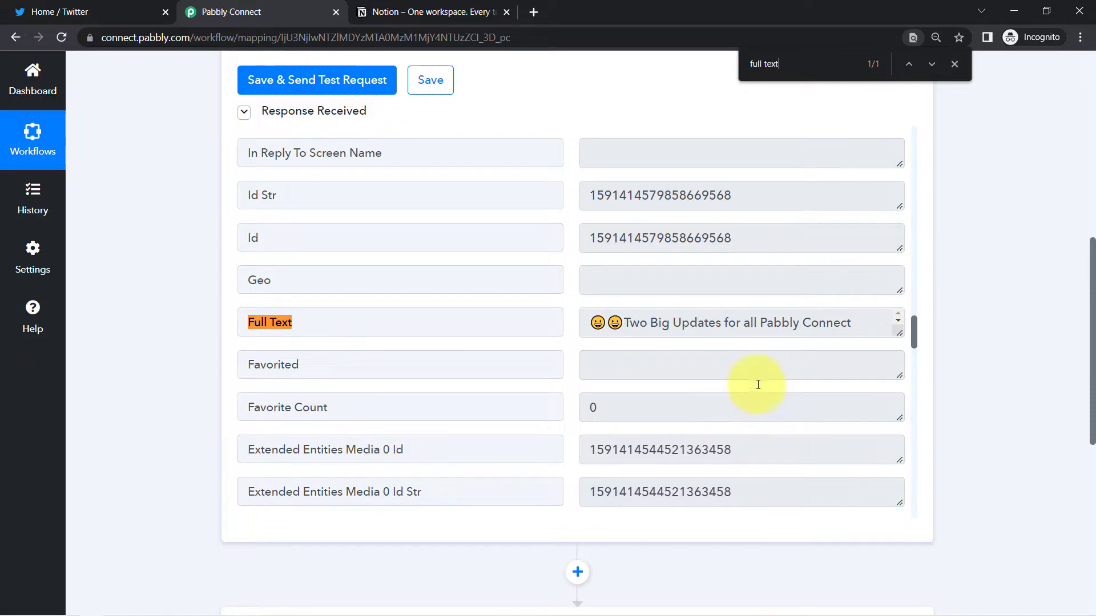
left_click_drag(900, 334, 904, 500)
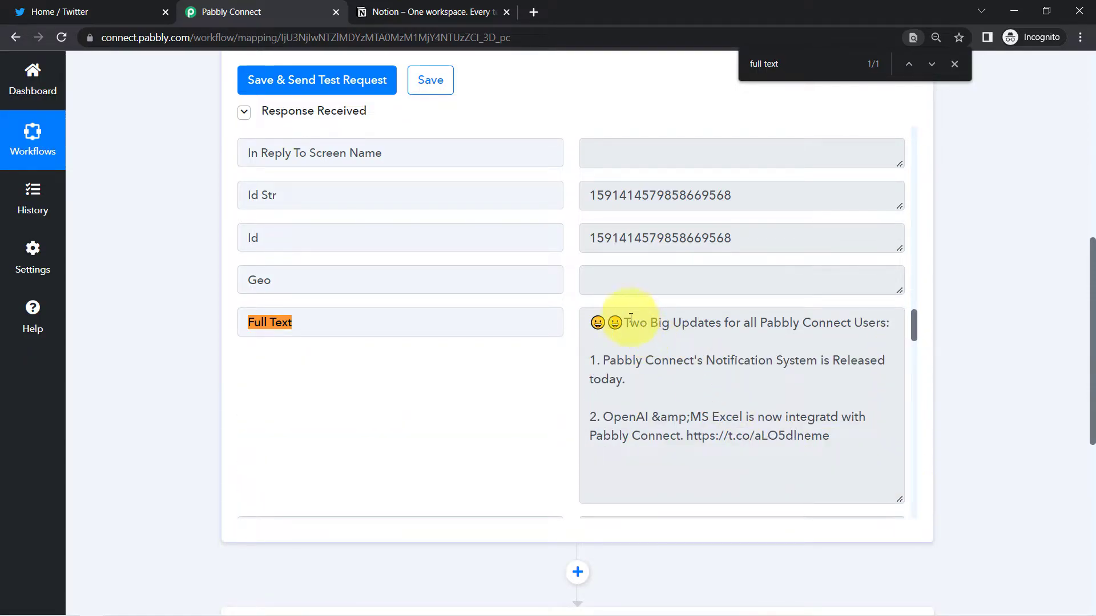
Step: Copy the link at the end of the Full Text value and open it in a new browser tab
left_click_drag(595, 326, 836, 439)
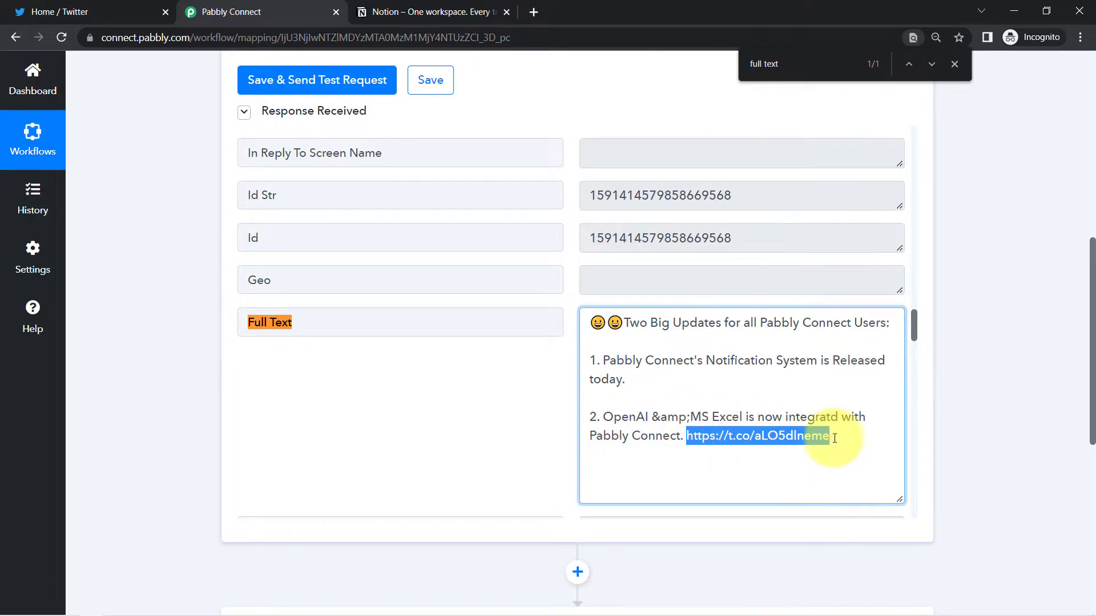
key("ctrl+c")
key("ctrl+t")
key("ctrl+v")
key("Return")
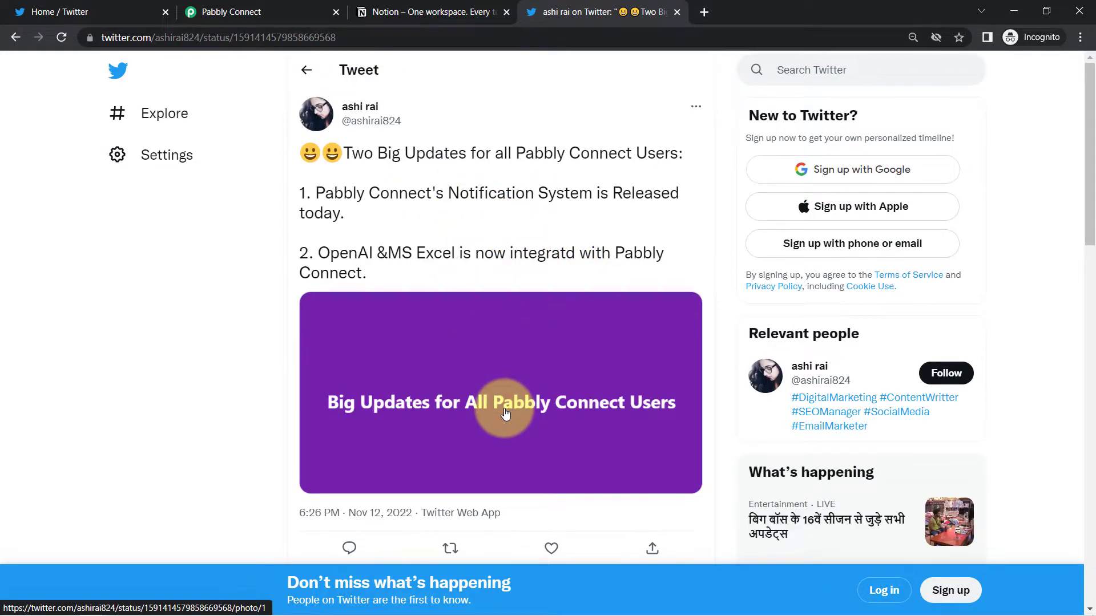
Step: Return to the Full Text value in Pabbly Connect, then switch to Notion and examine the All Tweets Backup database
left_click(235, 12)
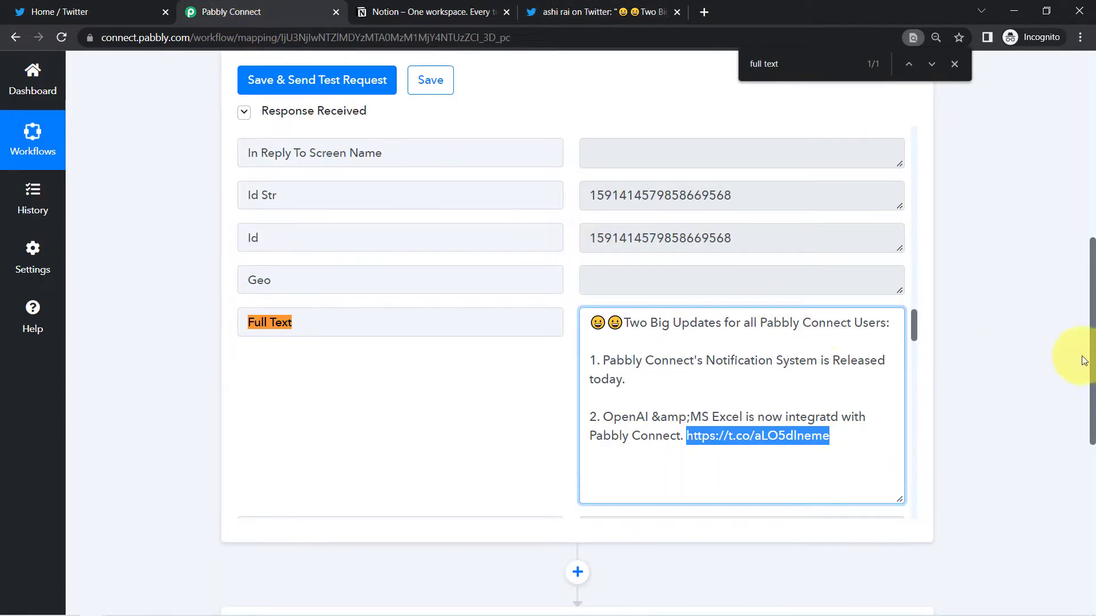
left_click_drag(1093, 299, 1093, 329)
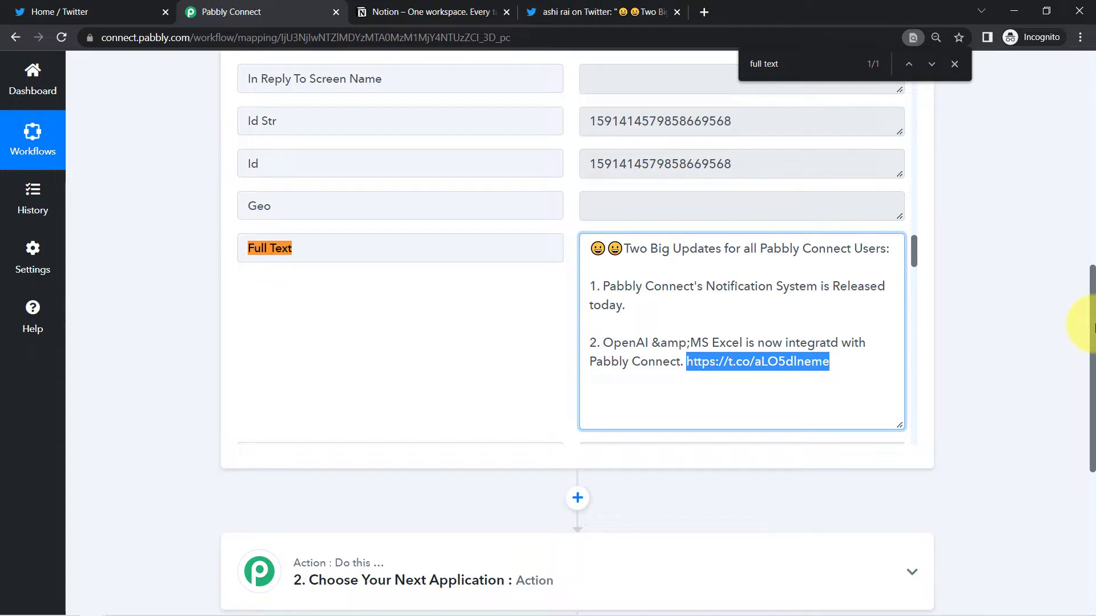
left_click(667, 248)
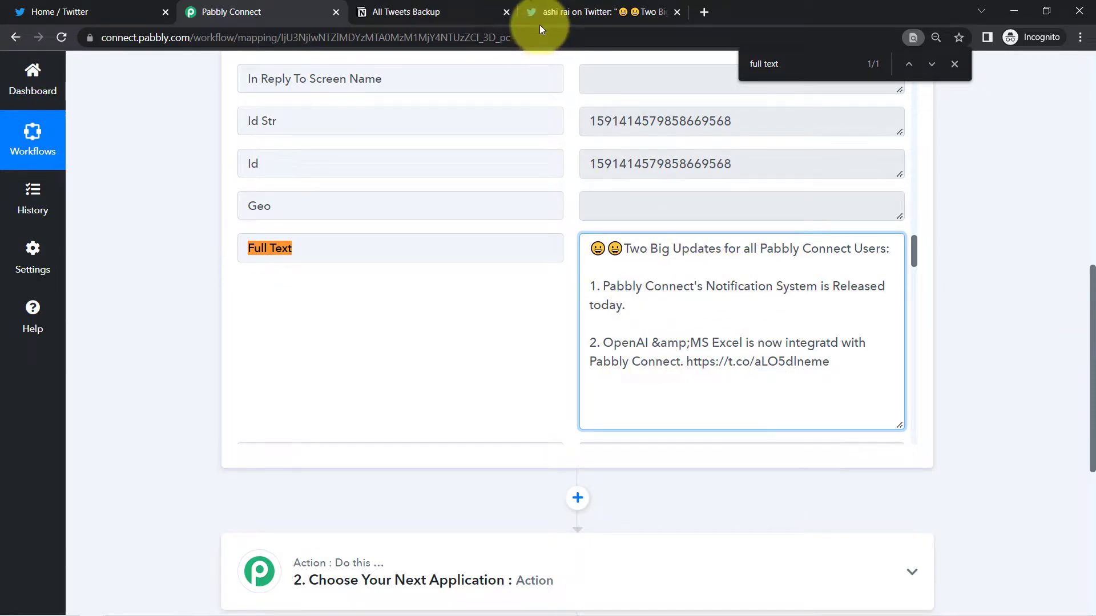
left_click(428, 12)
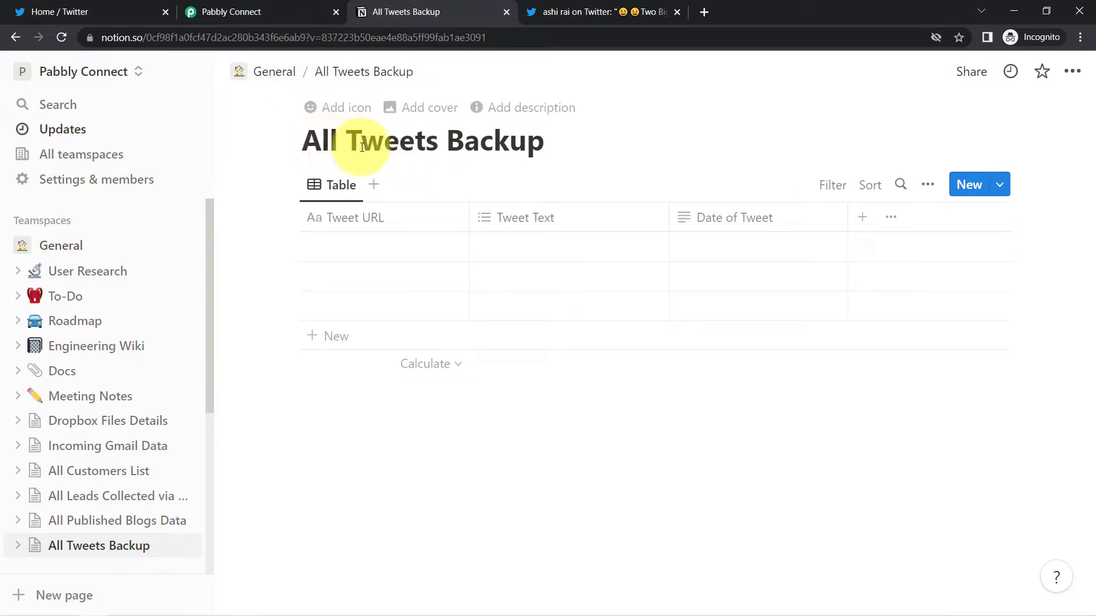
left_click_drag(316, 143, 479, 142)
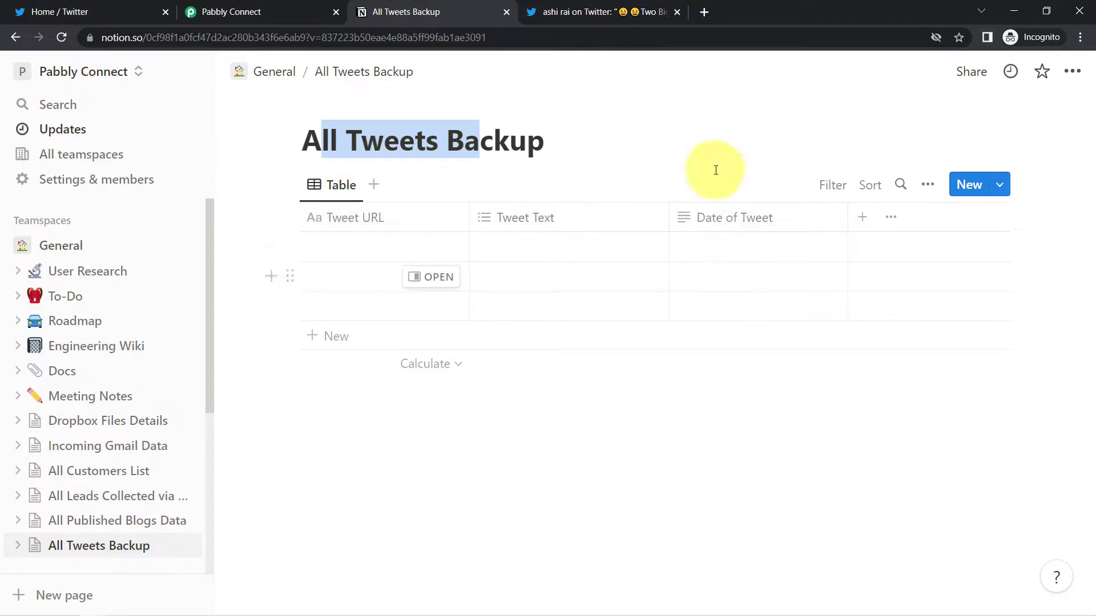
Step: Switch back to Pabbly Connect and search the trigger response for "date"
left_click(274, 12)
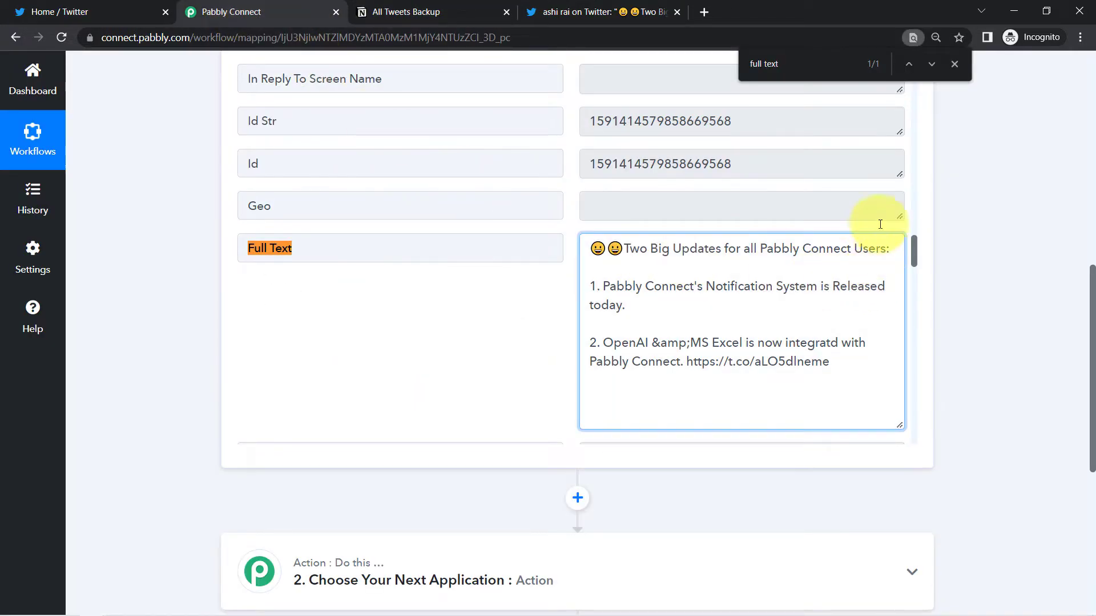
left_click_drag(916, 254, 895, 193)
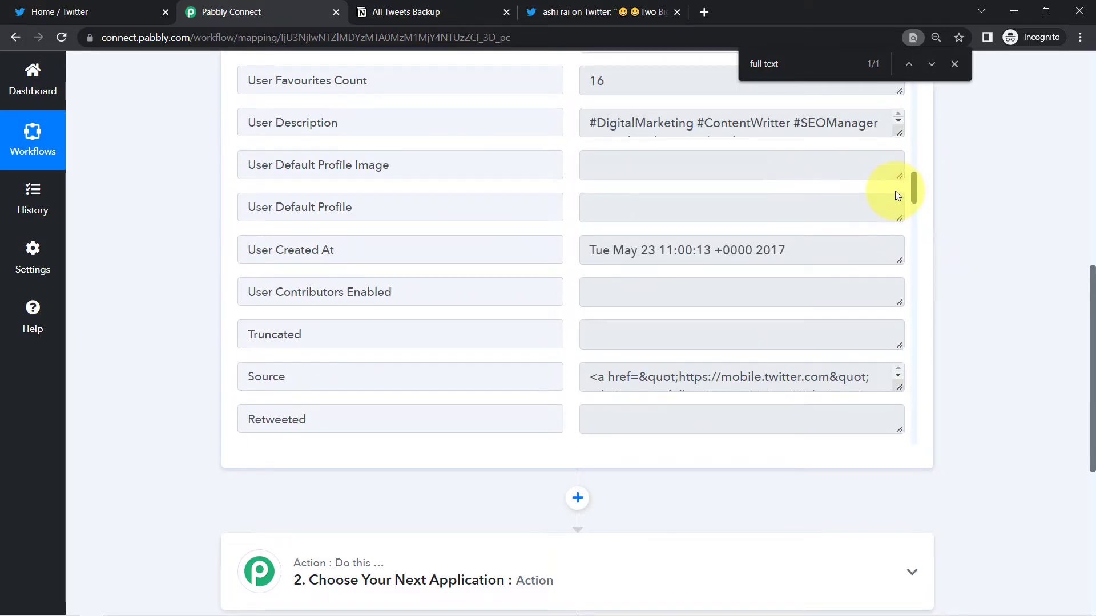
key("ctrl+f")
type("date")
key("Return")
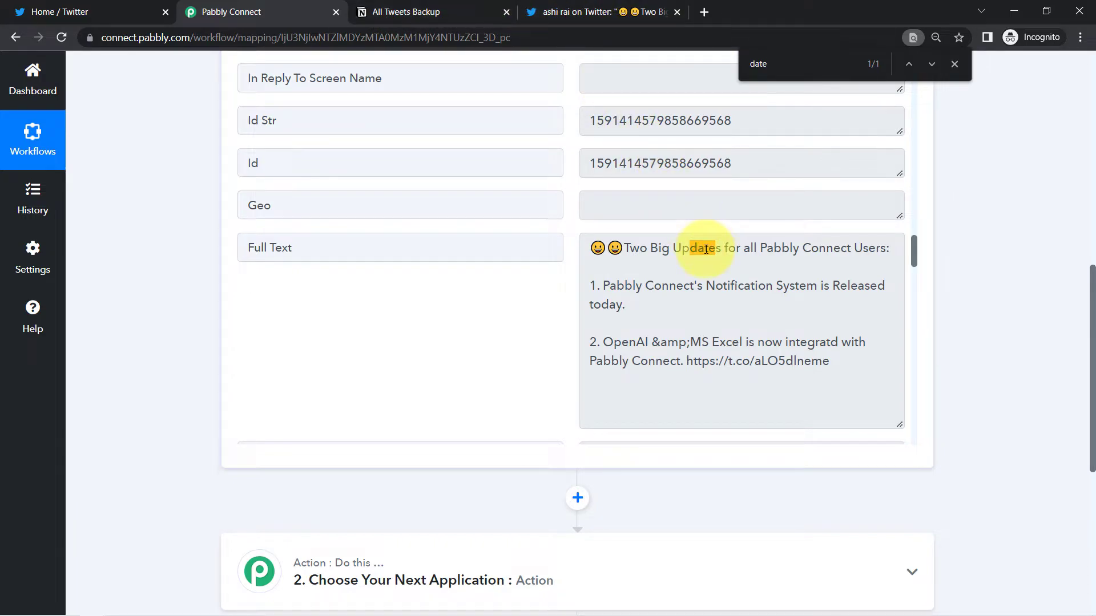
Step: Examine the tweet text and link combined in the Full Text value and compare them with the Notion database's columns
left_click_drag(622, 247, 662, 320)
left_click_drag(702, 361, 783, 364)
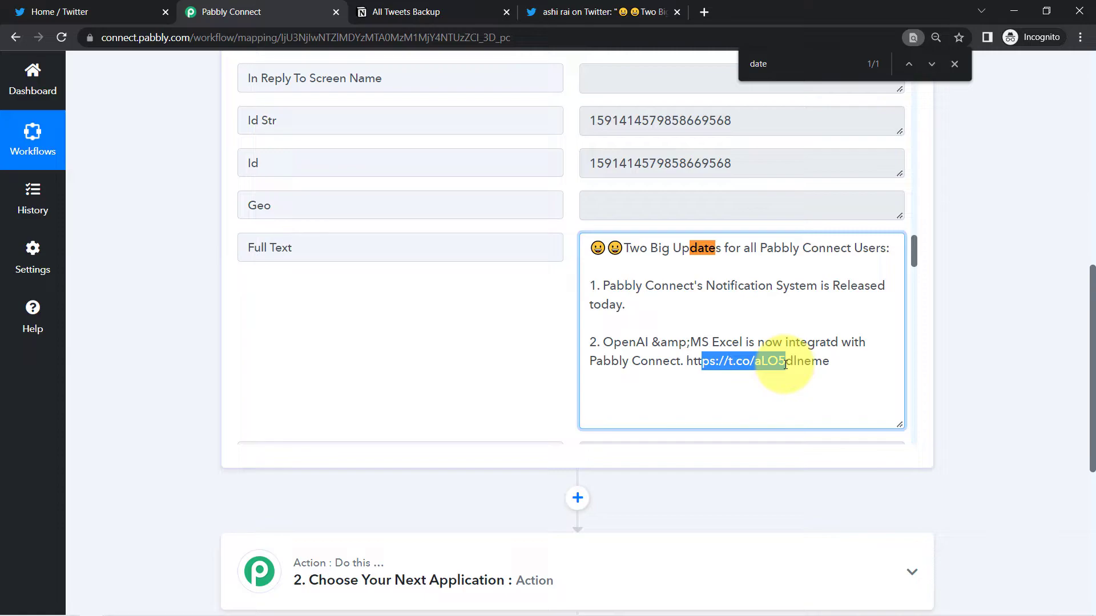
left_click(784, 364)
left_click_drag(643, 248, 838, 367)
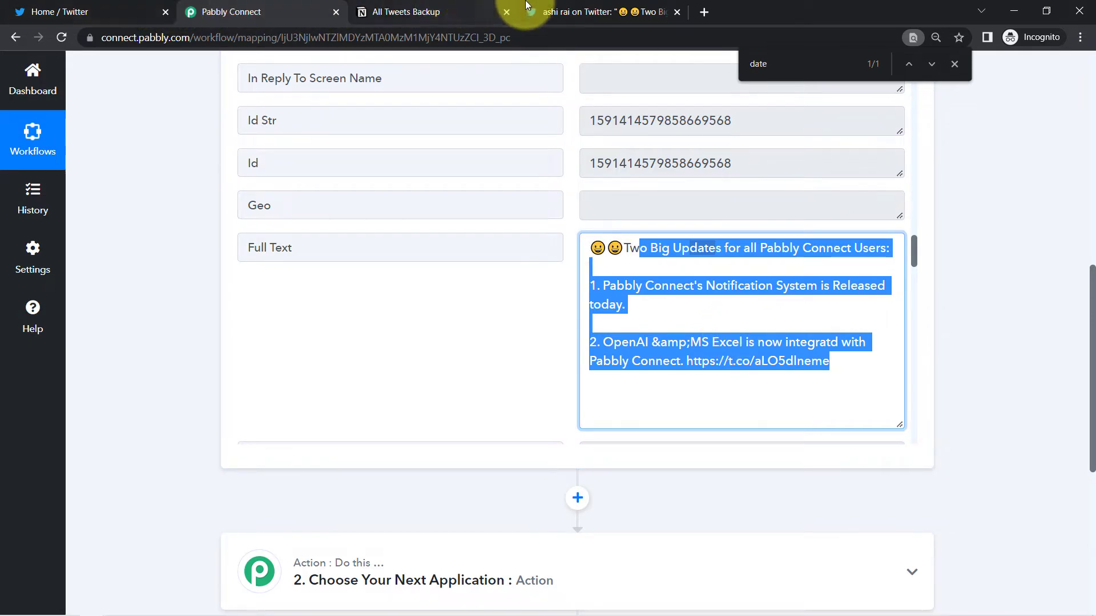
left_click(419, 11)
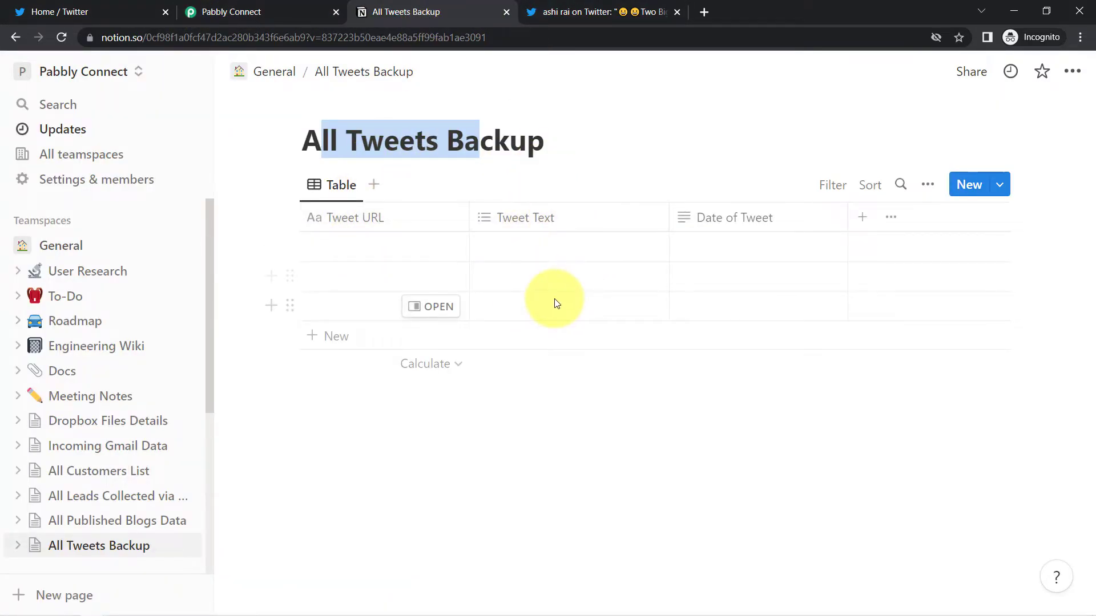
left_click(194, 11)
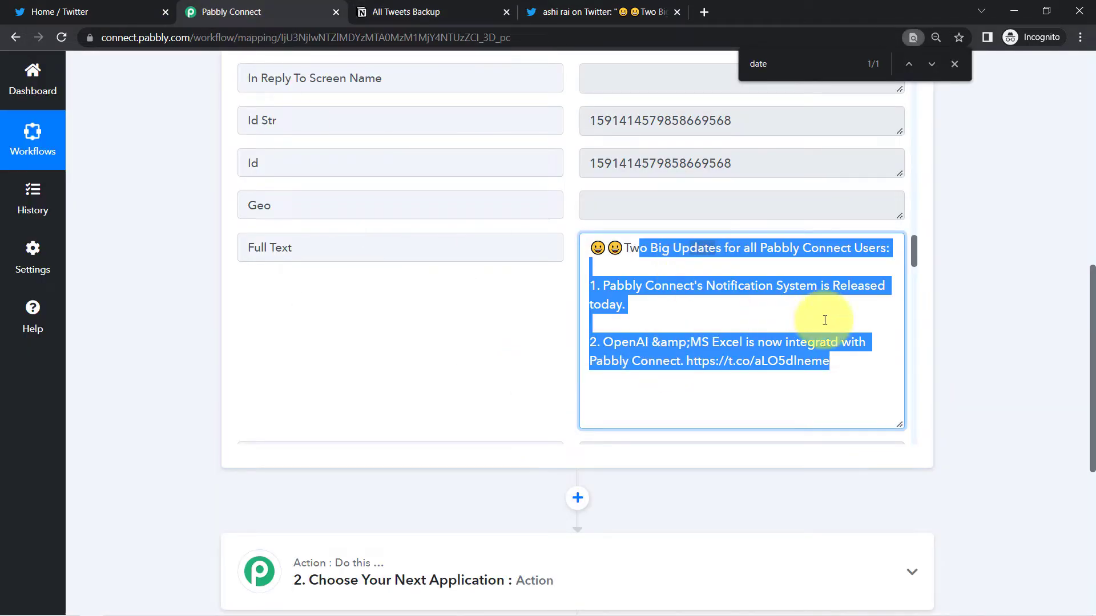
Step: Expand the workflow's second step and choose Text Formatter as its action app
scroll(1092, 323, "down", 4)
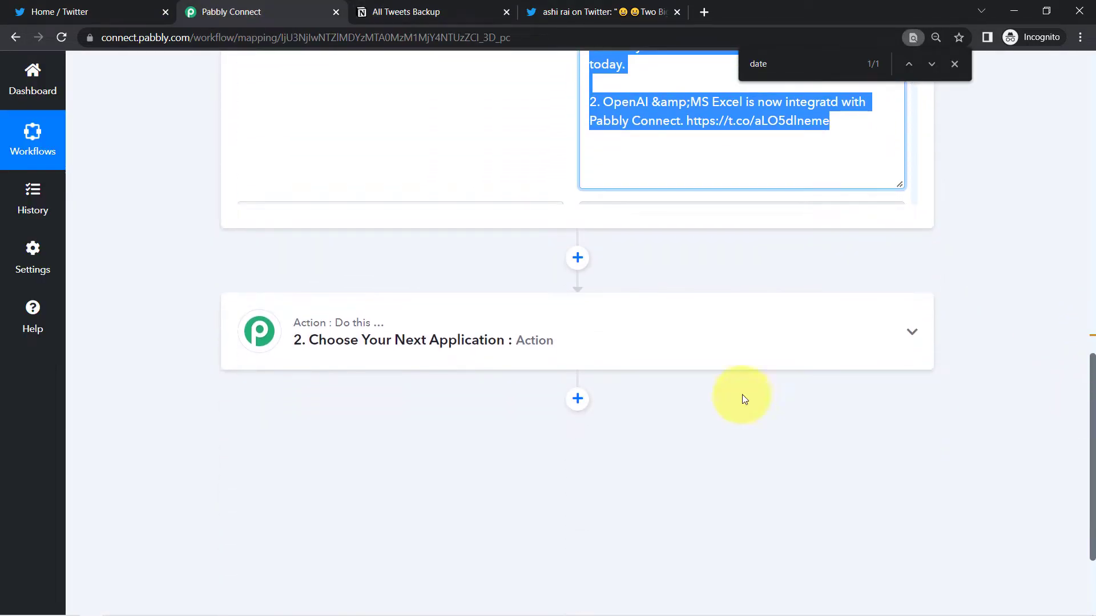
left_click(440, 349)
left_click(335, 423)
type("text")
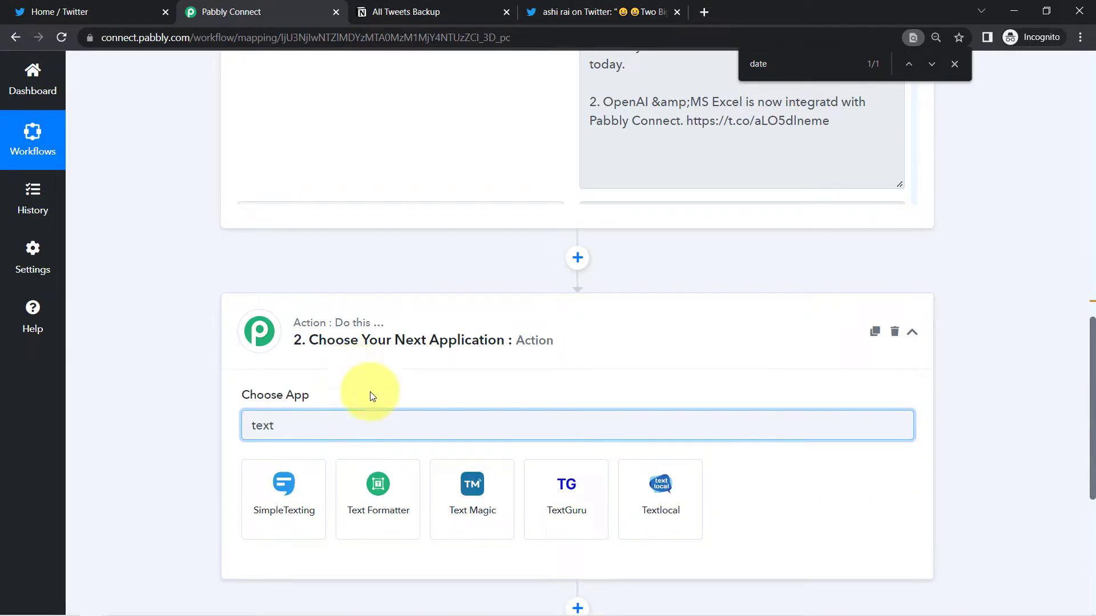
left_click(364, 485)
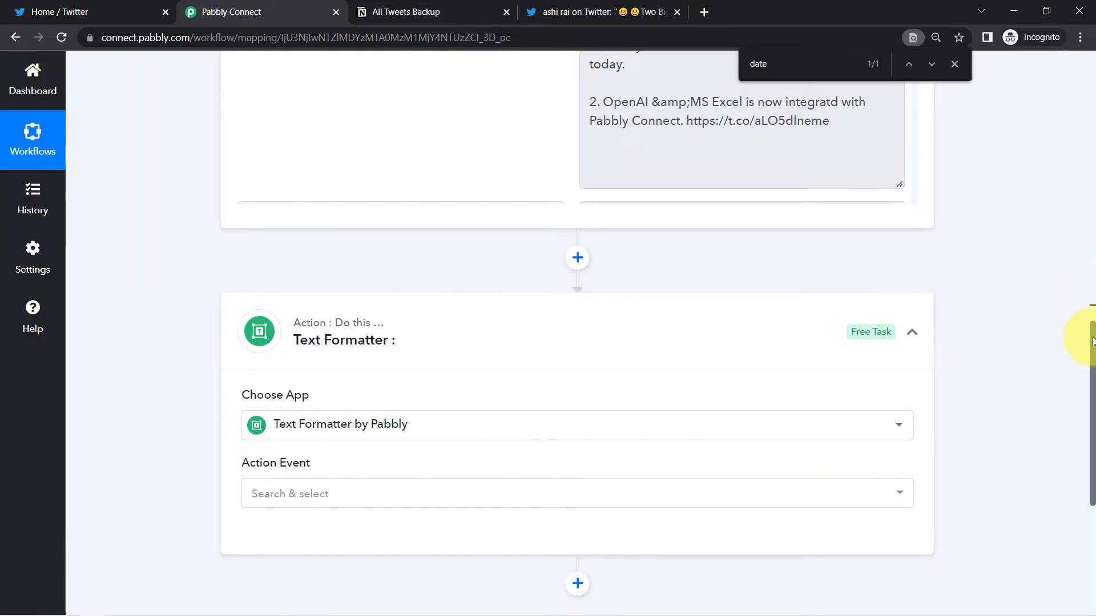
Step: Set the Text Formatter action event to Split Text and connect it
scroll(1088, 360, "down", 3)
left_click(287, 330)
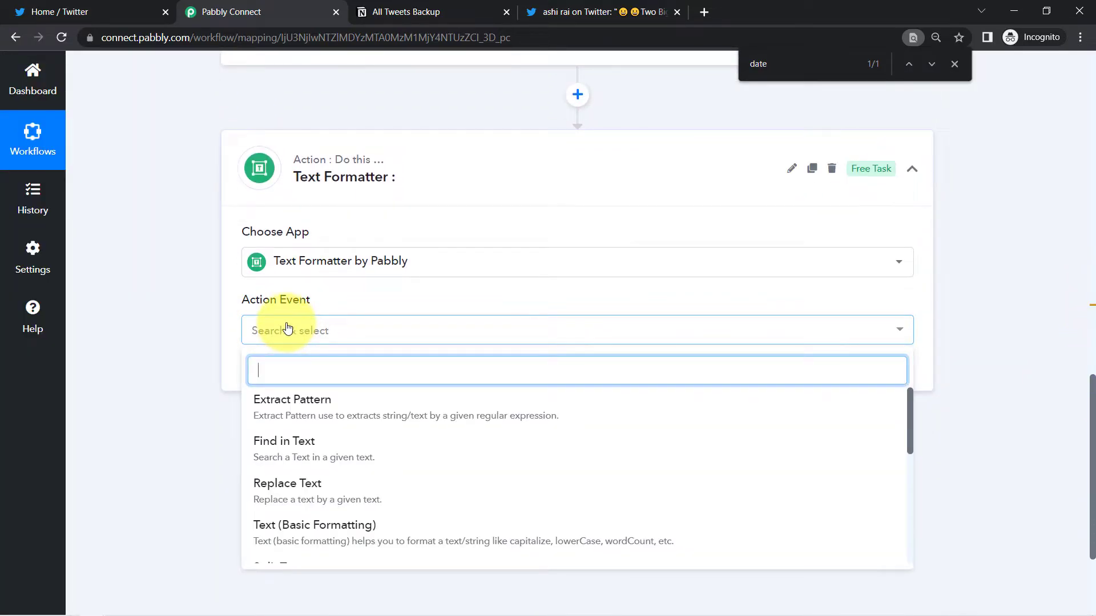
type("spli")
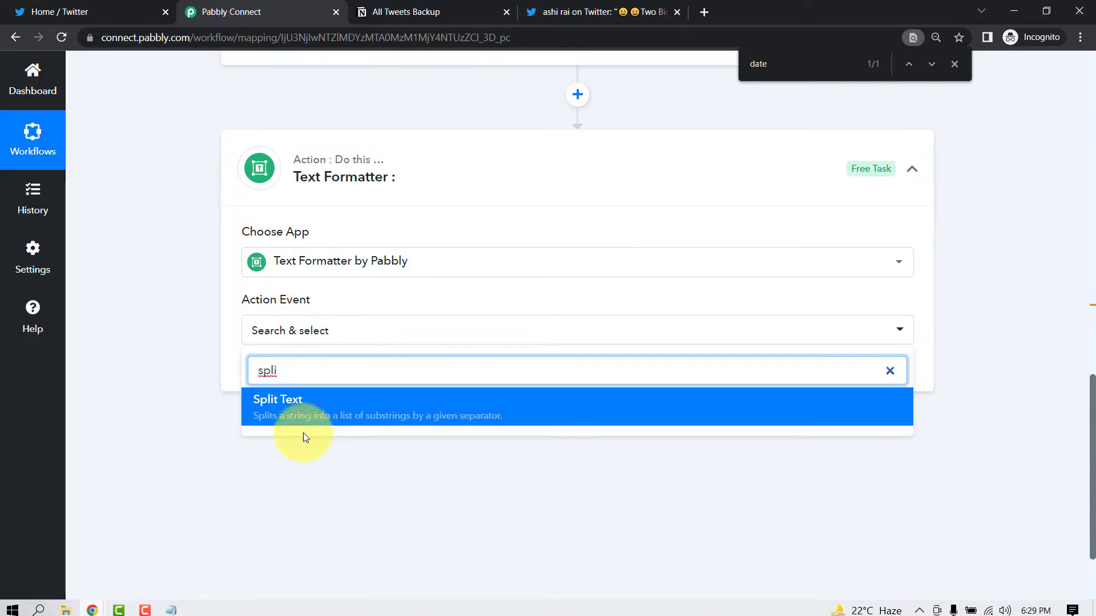
left_click(287, 415)
left_click(266, 384)
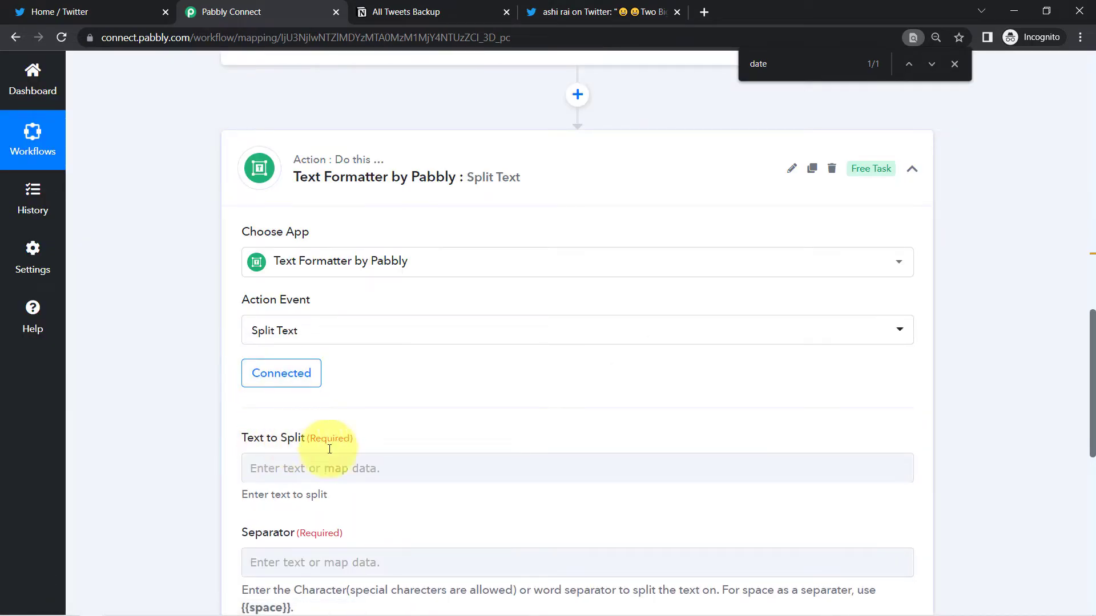
Step: Map the tweet's Full Text from the Twitter trigger into Text to Split and enter "https" as the separator
left_click_drag(1093, 388, 1093, 435)
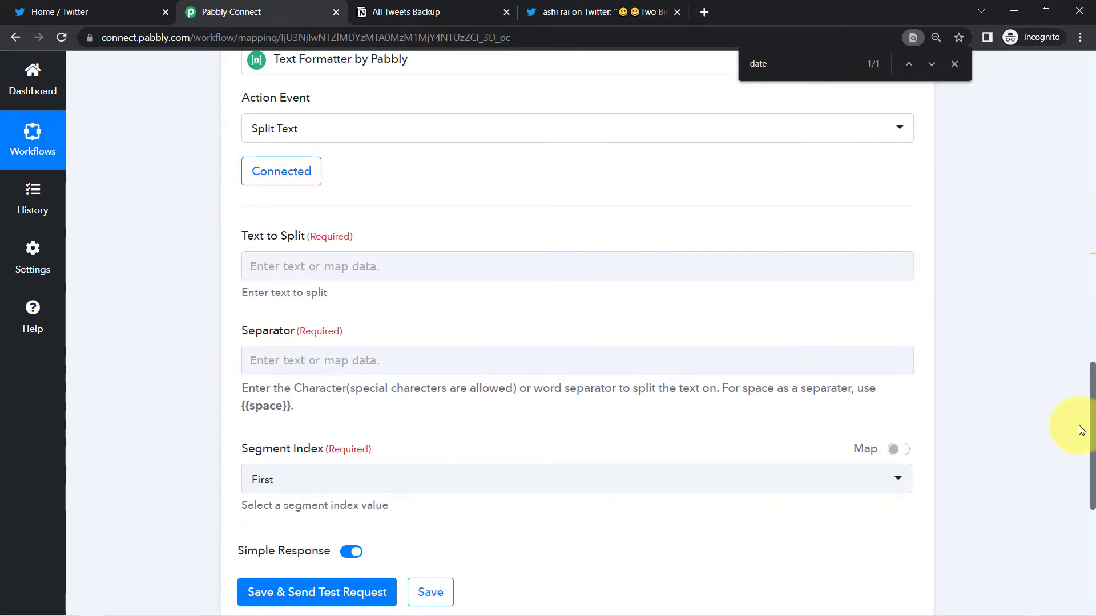
left_click(268, 265)
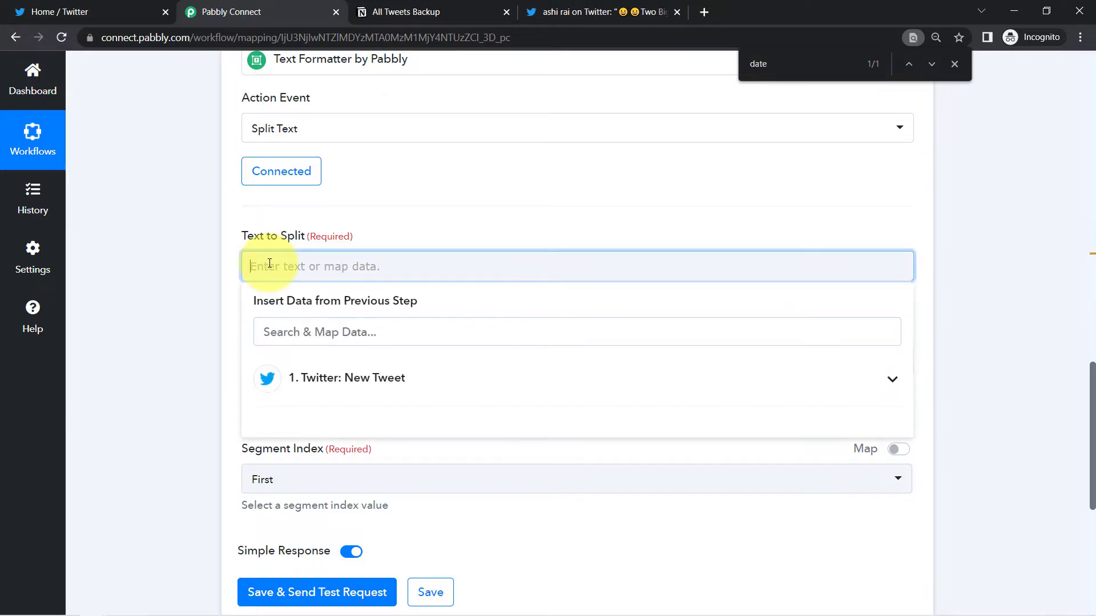
left_click(276, 330)
type("full")
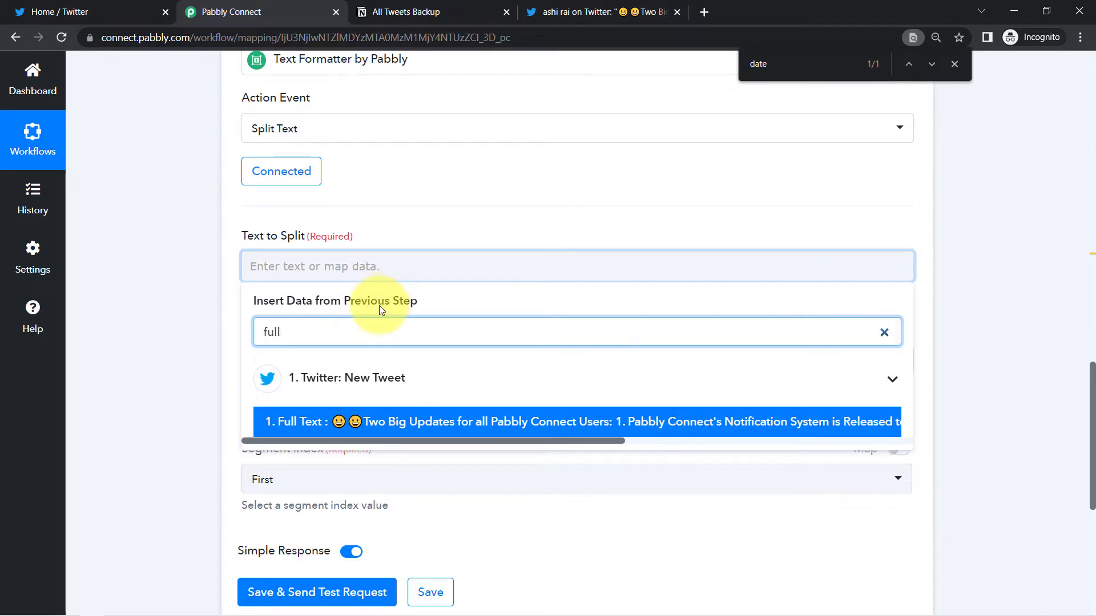
left_click(446, 428)
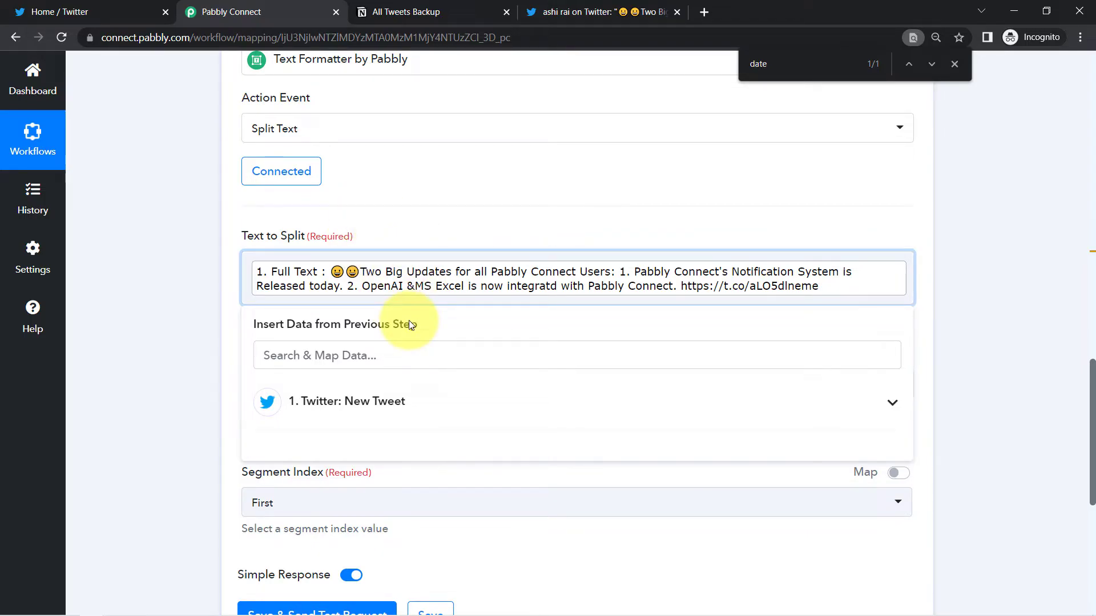
left_click(183, 313)
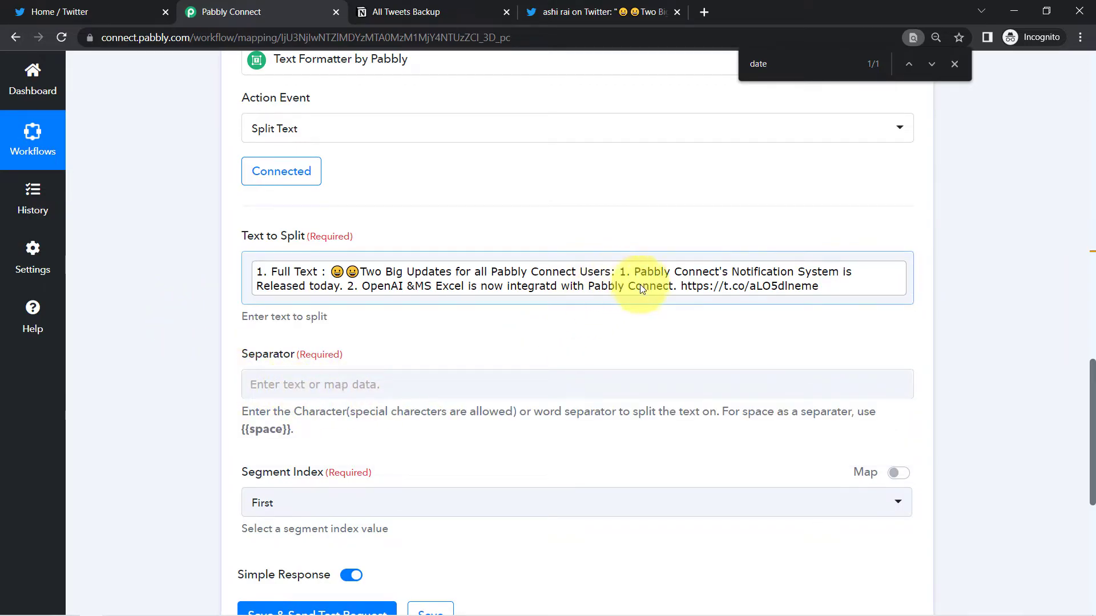
left_click(400, 384)
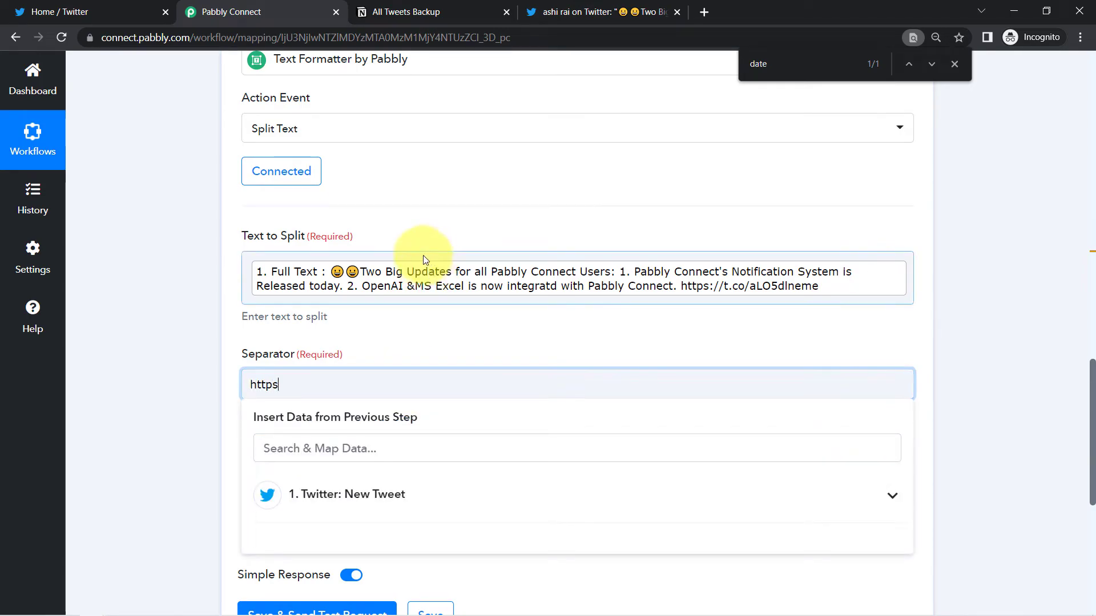
Step: Set the Split Text segment index to All, run a test request and check the split results
left_click(222, 386)
left_click(306, 504)
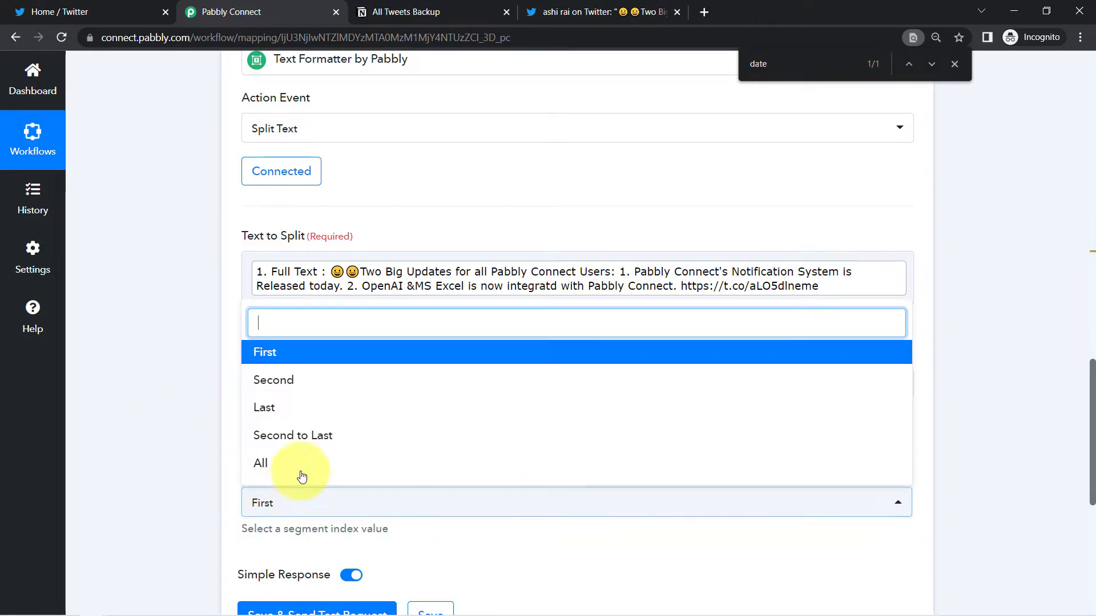
left_click(265, 463)
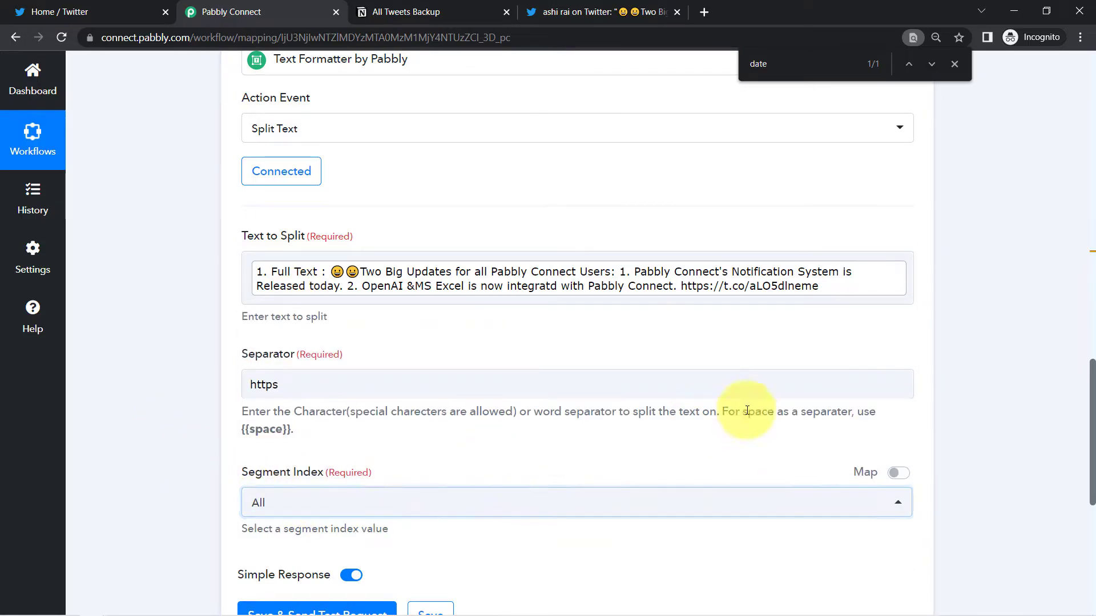
scroll(1088, 371, "down", 4)
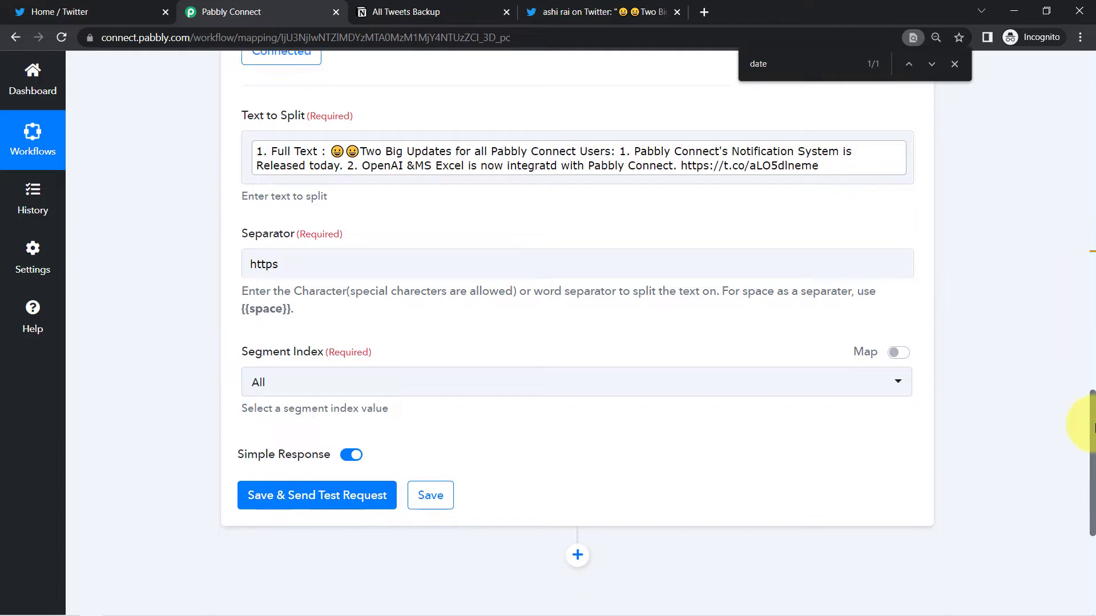
left_click(361, 375)
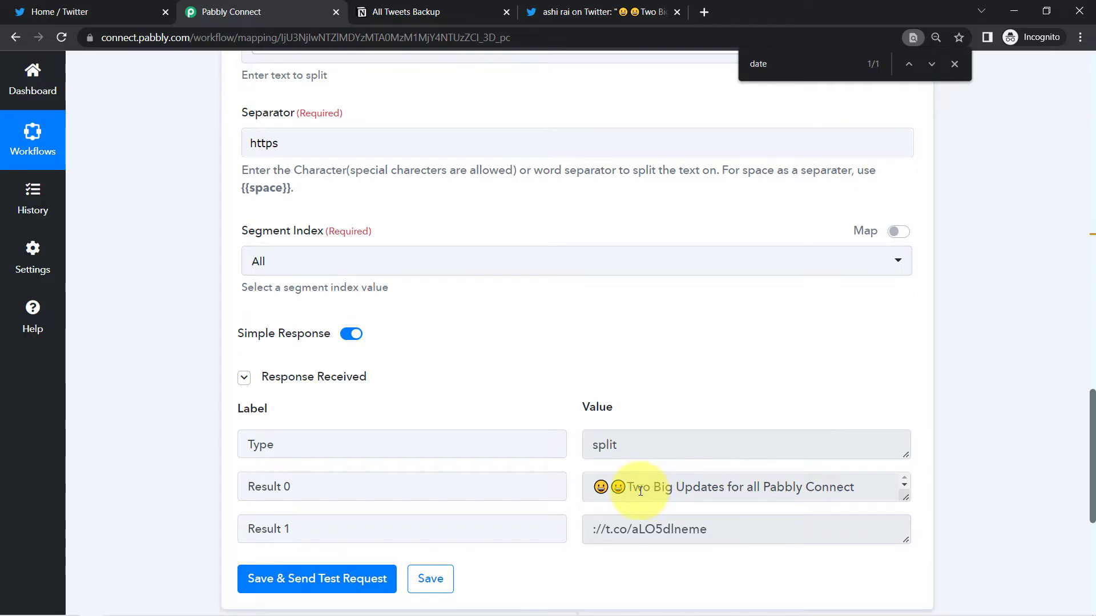
left_click_drag(640, 491, 777, 488)
left_click_drag(596, 535, 673, 540)
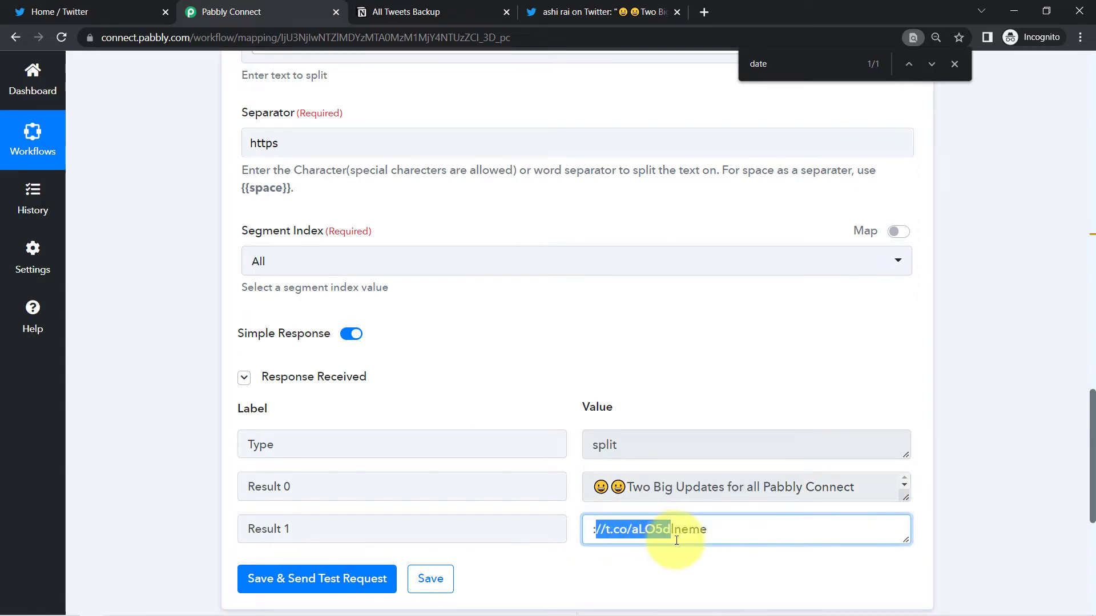
left_click(613, 519)
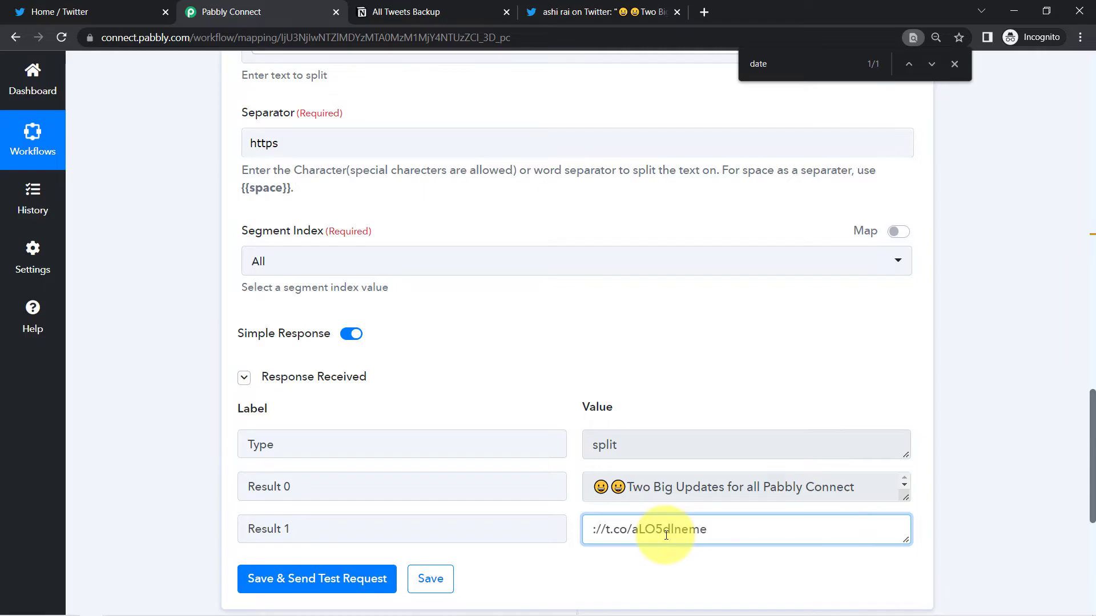
Step: Add another action step to the workflow using Notion with the Create Database Item event
left_click_drag(1093, 416, 1093, 505)
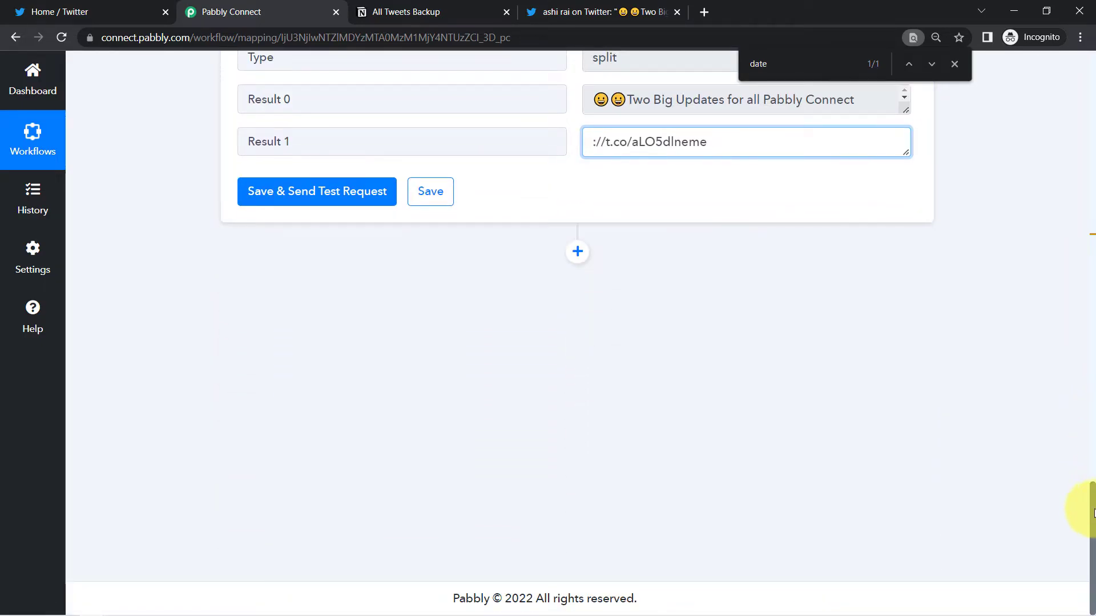
left_click(577, 251)
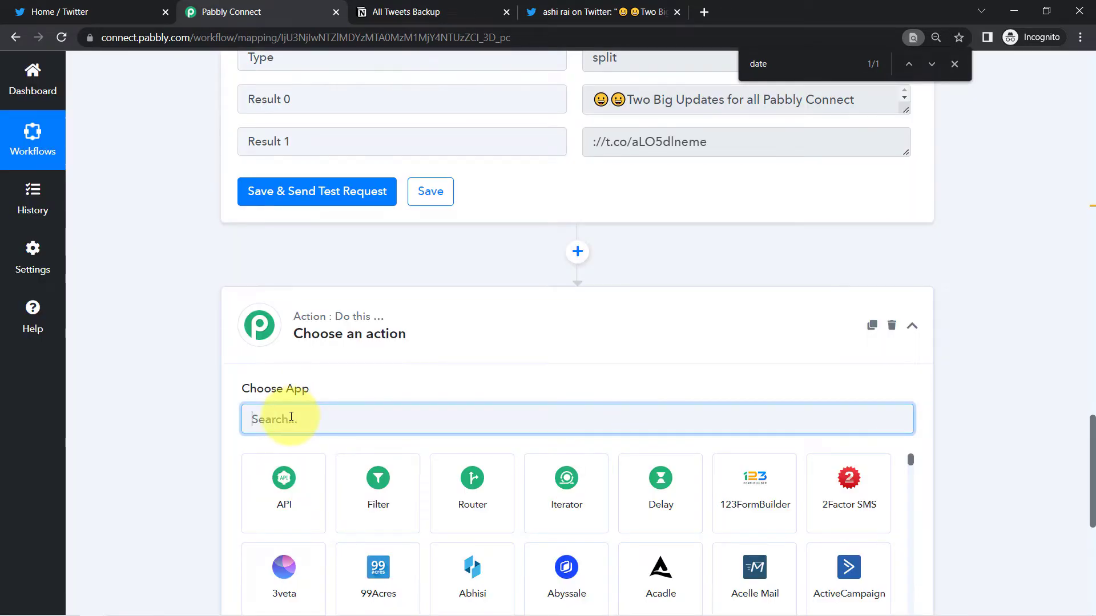
type("notion")
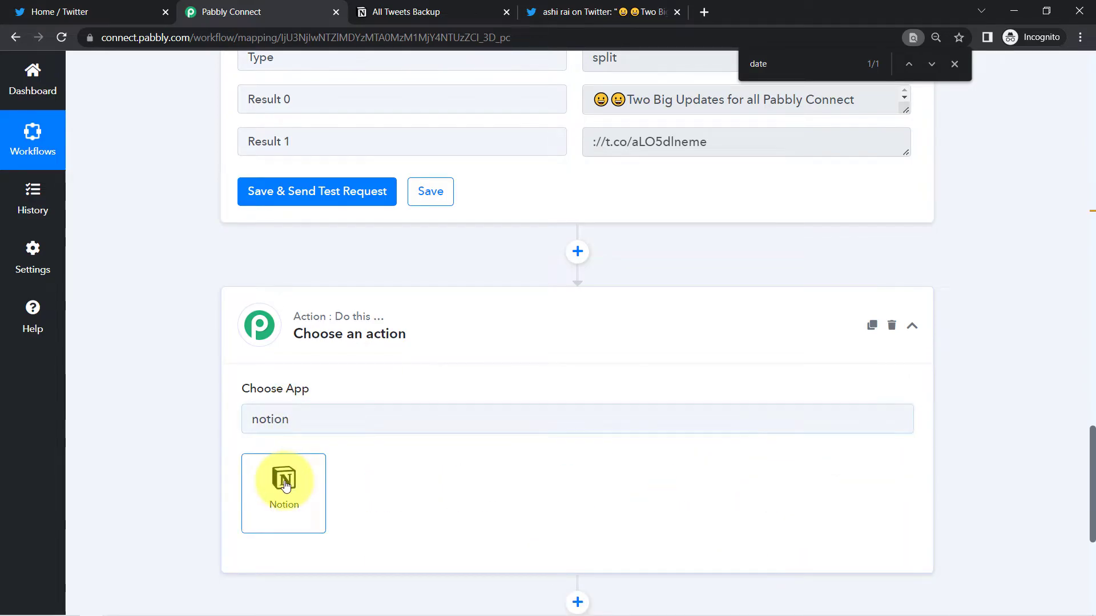
left_click(284, 491)
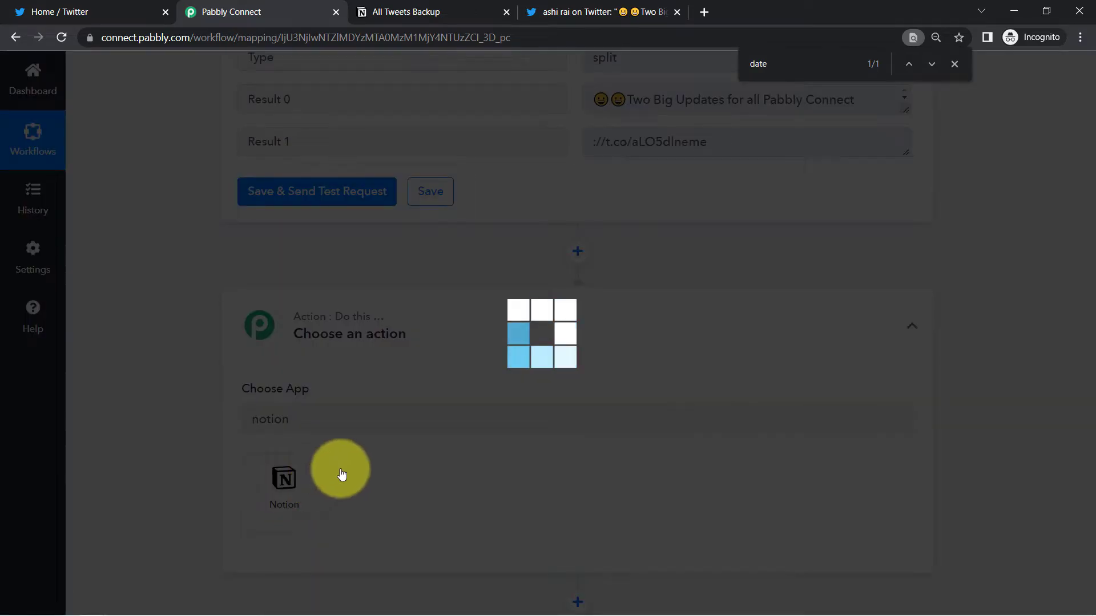
left_click(269, 484)
left_click(337, 151)
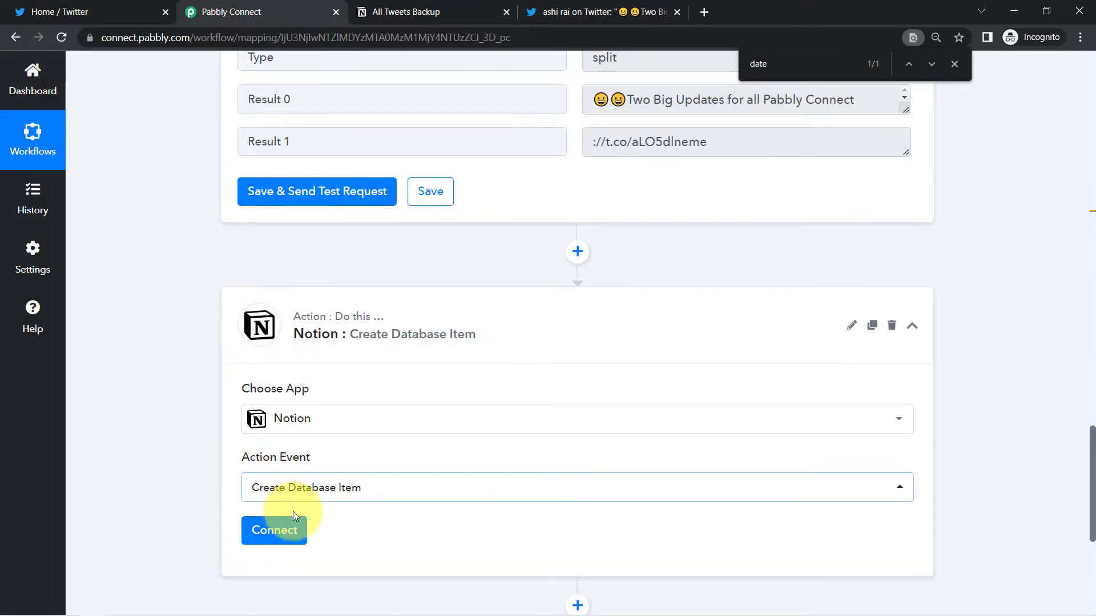
Step: Add a new Notion connection and authorize Pabbly Connect to access all pages in the General teamspace
left_click(286, 533)
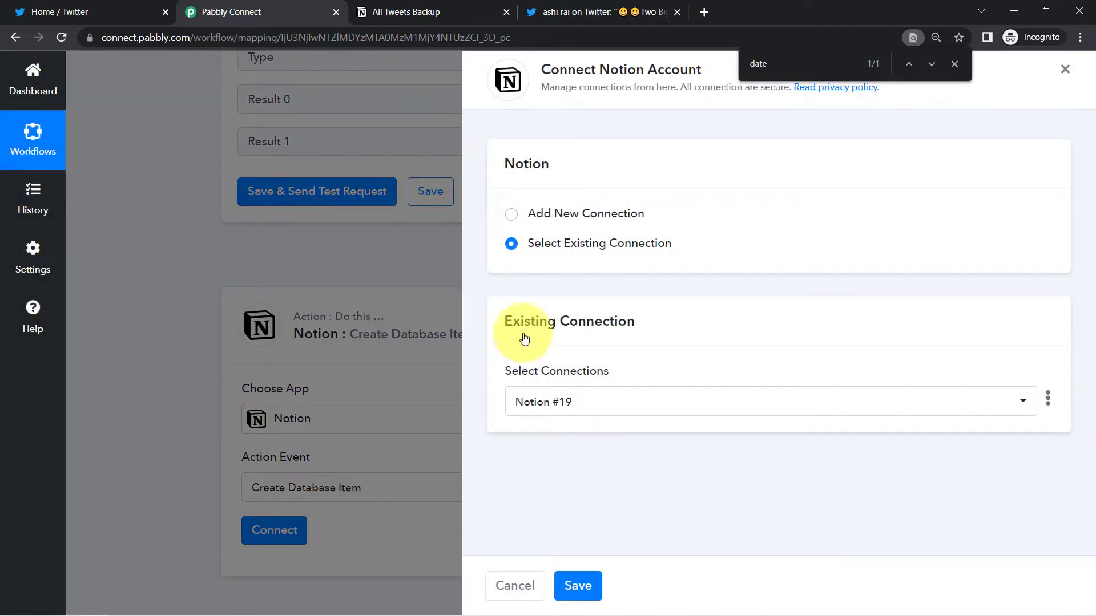
left_click(550, 214)
left_click(552, 384)
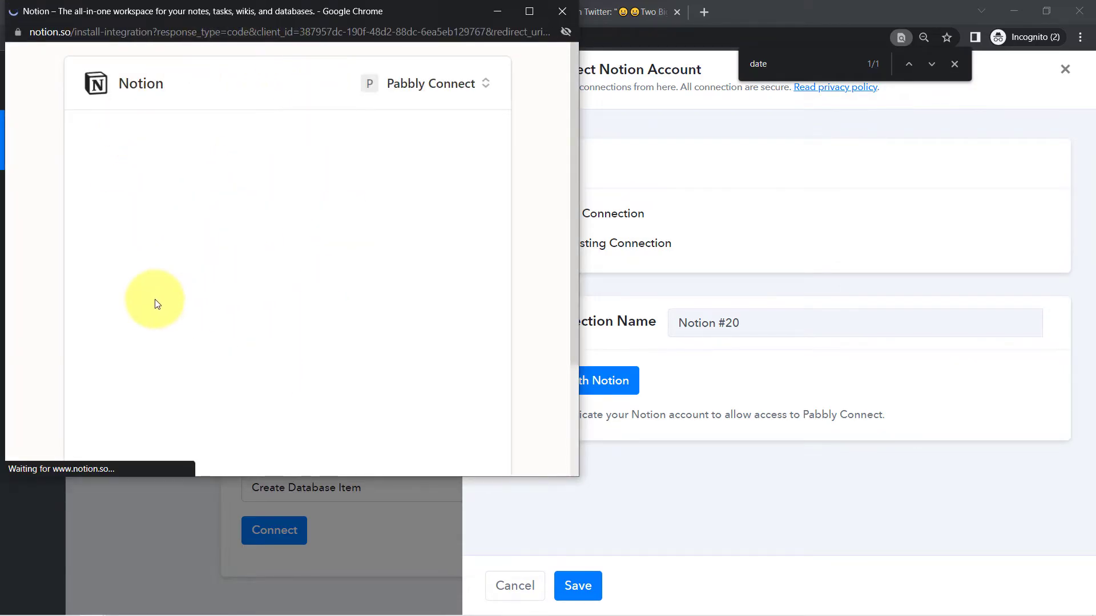
left_click_drag(577, 152, 472, 325)
left_click(350, 282)
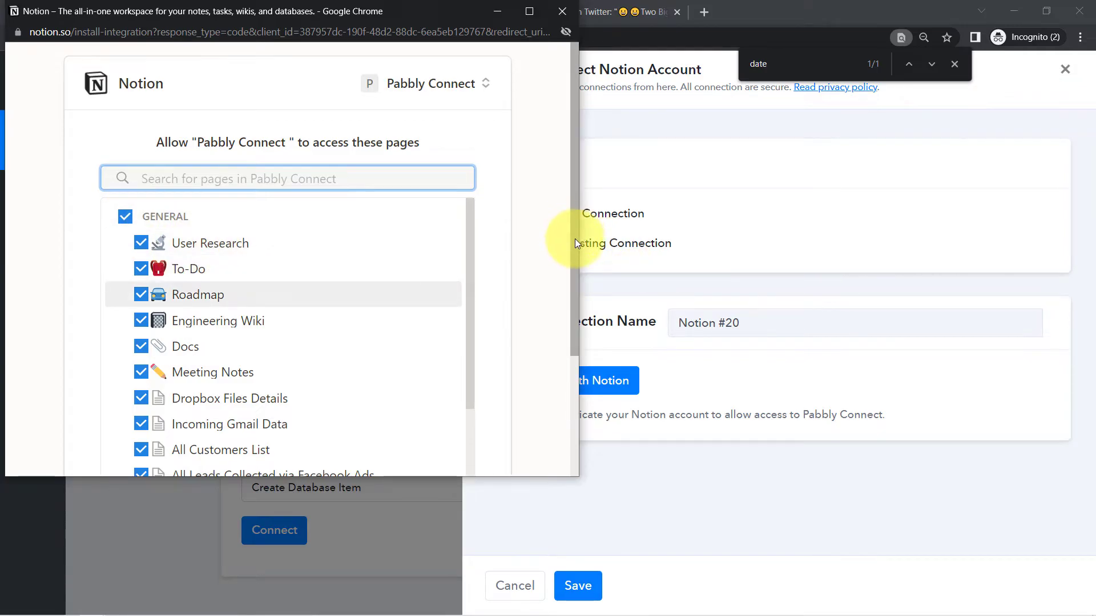
left_click_drag(574, 234, 543, 418)
left_click_drag(469, 192, 416, 403)
left_click(389, 407)
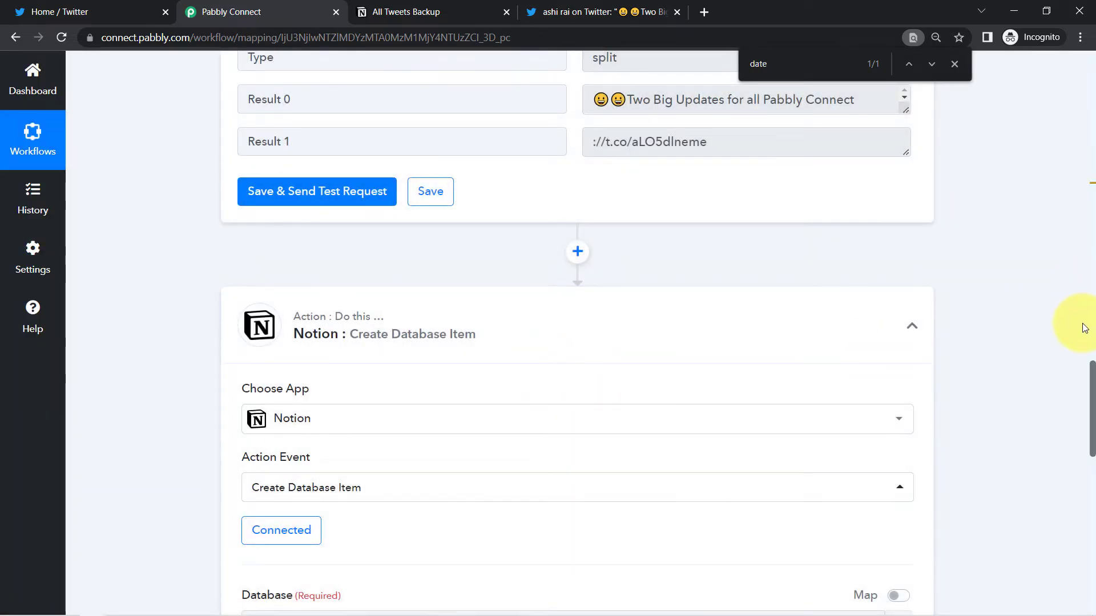
Step: Check the database's title in Notion and choose All Tweets Backup as the action's database
scroll(1087, 354, "down", 5)
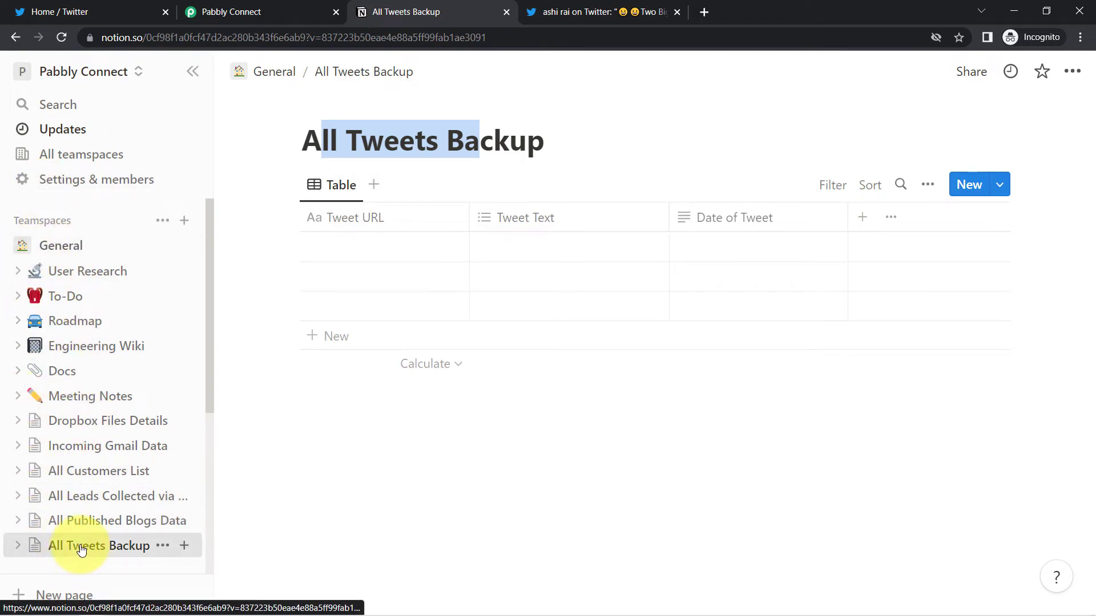
left_click(312, 140)
left_click_drag(312, 139, 496, 151)
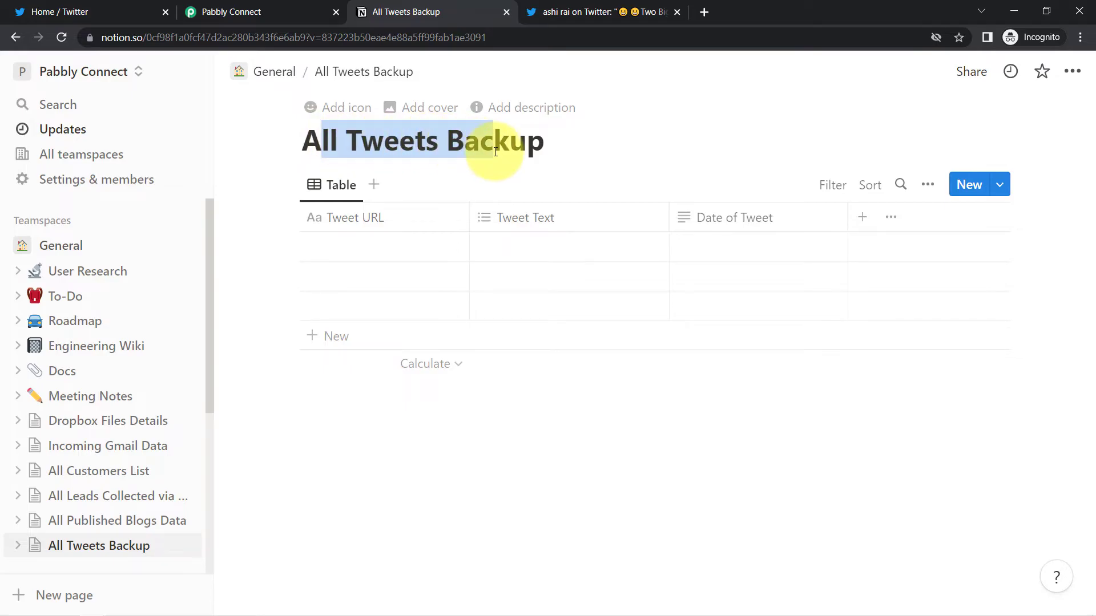
left_click(245, 12)
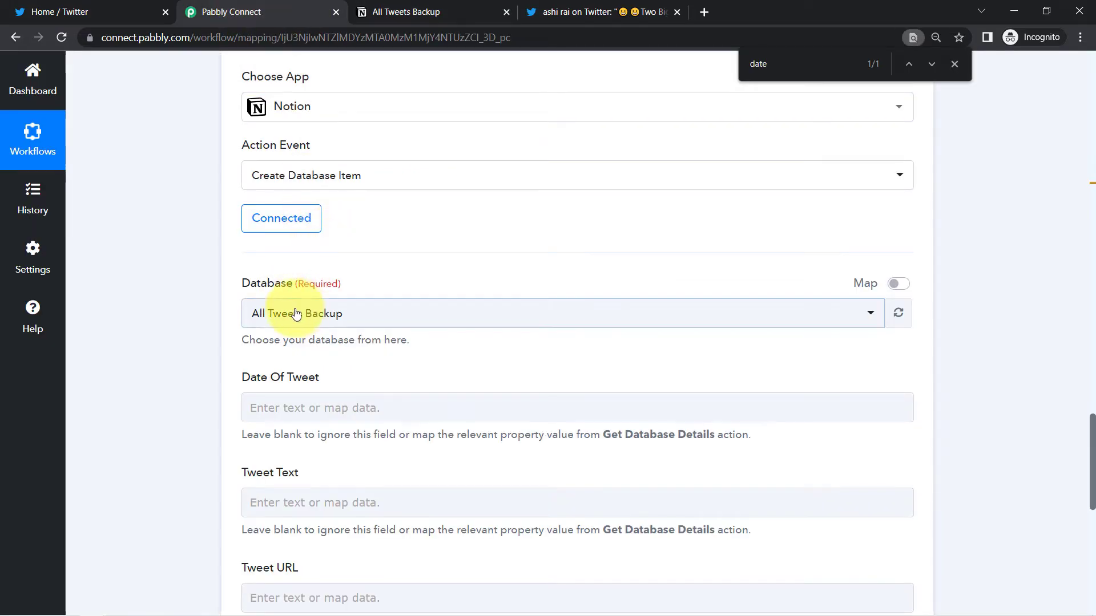
left_click(277, 313)
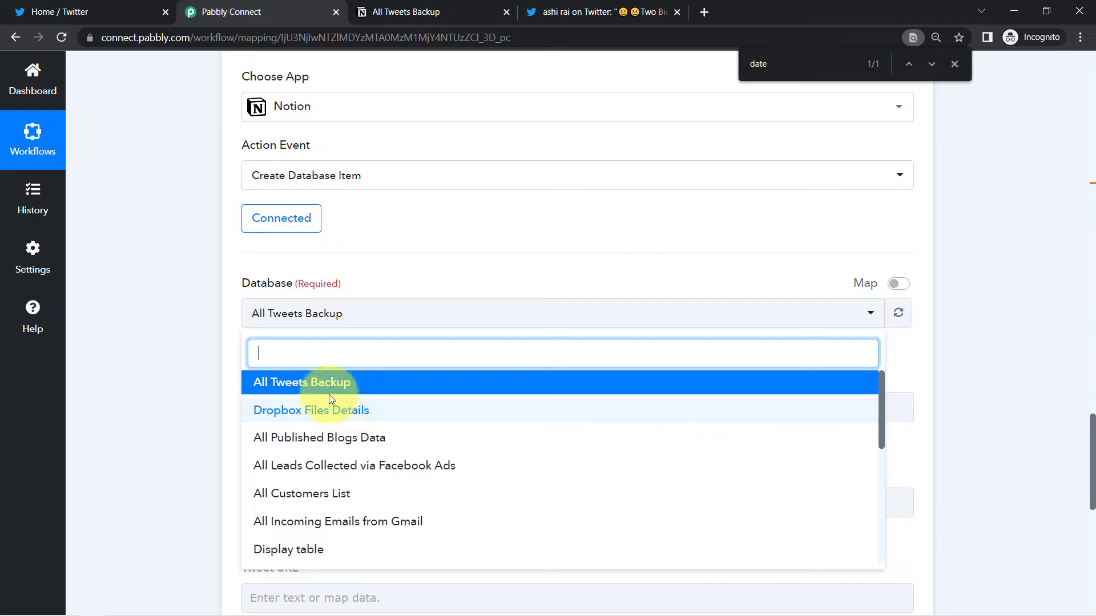
left_click(297, 383)
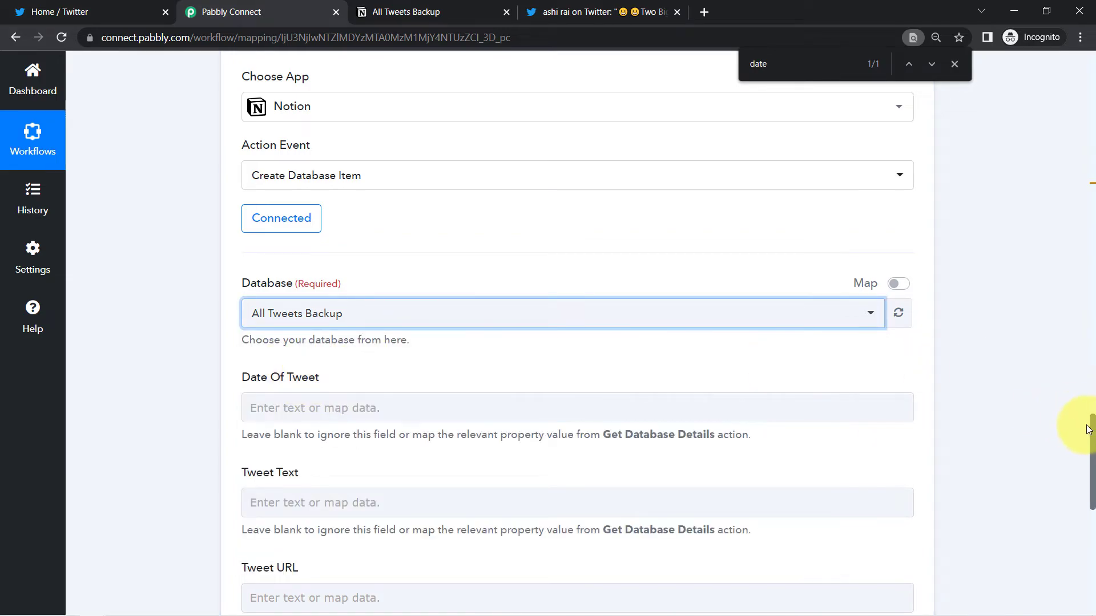
Step: Compare the action's Date Of Tweet, Tweet Text and Tweet URL fields with the columns of the Notion database
left_click_drag(1093, 432, 1091, 446)
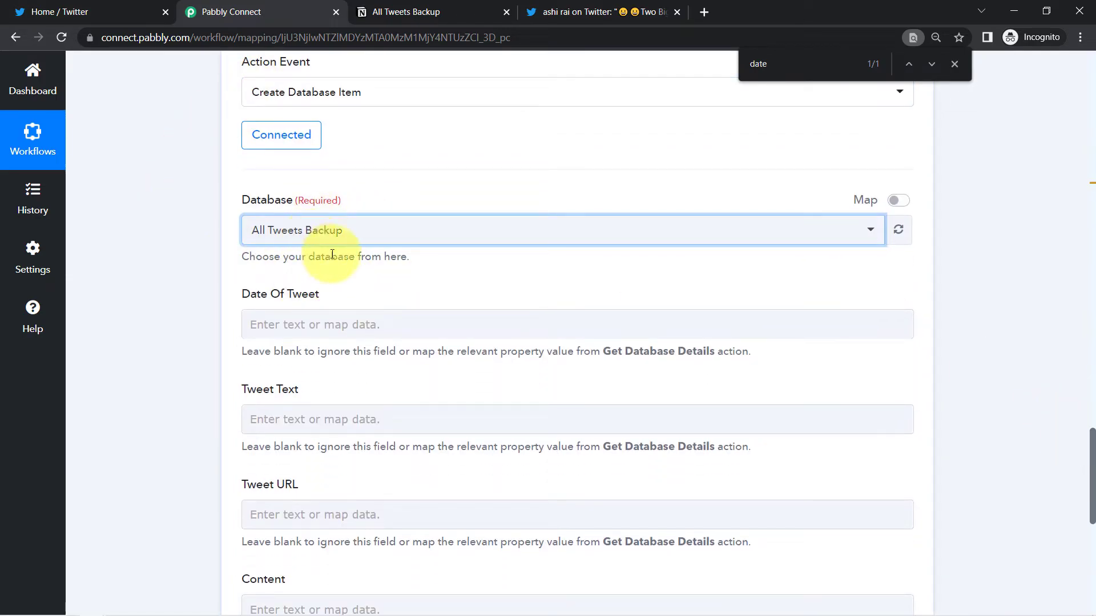
left_click_drag(251, 295, 308, 295)
left_click(260, 395)
left_click_drag(256, 484, 298, 485)
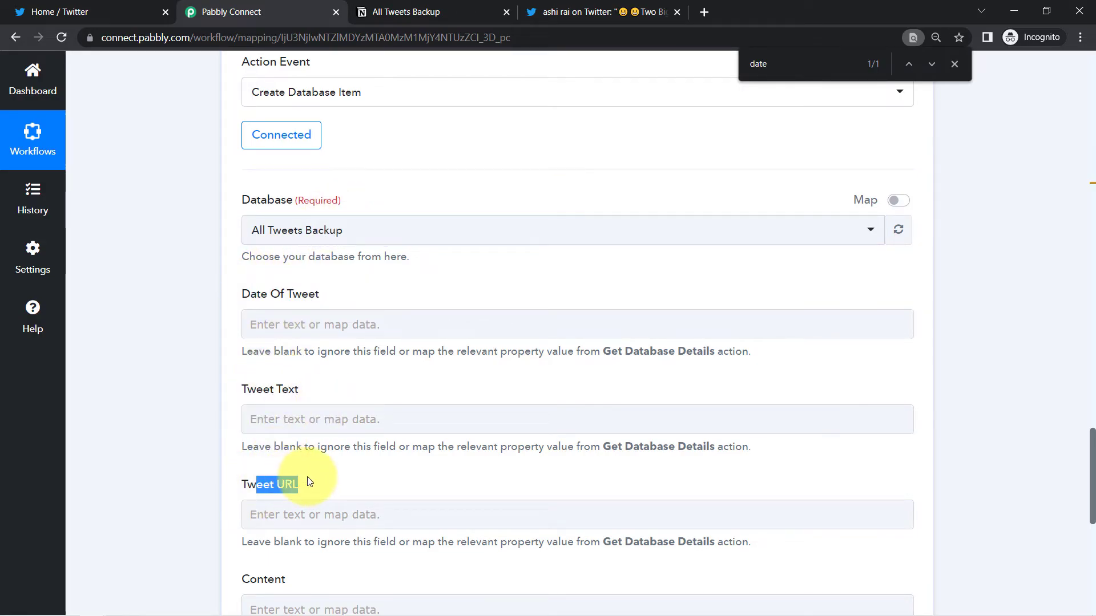
left_click(249, 373)
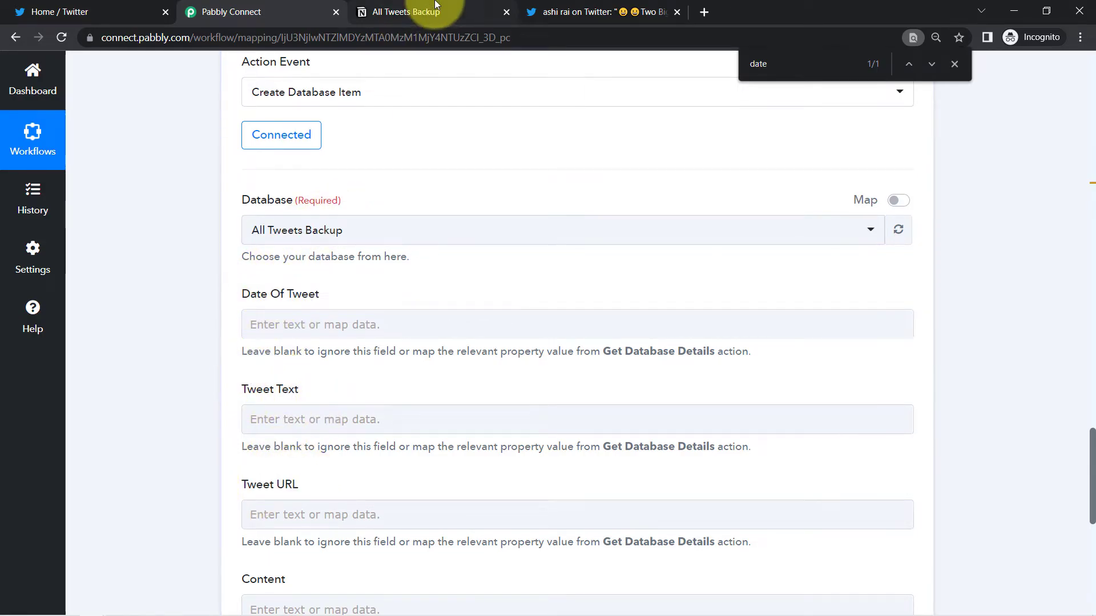
left_click(414, 11)
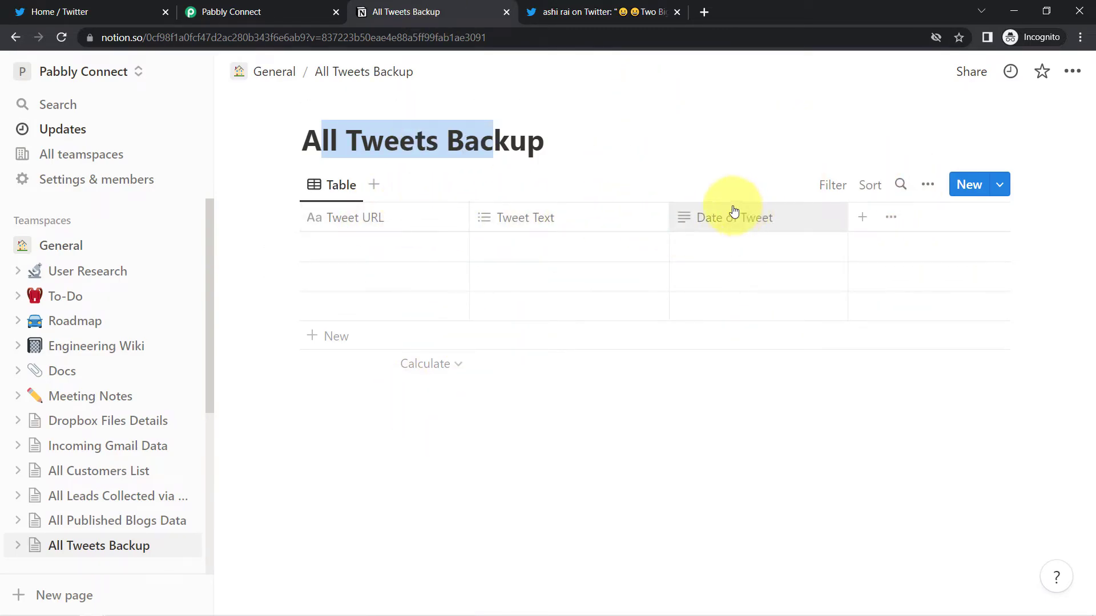
left_click(231, 12)
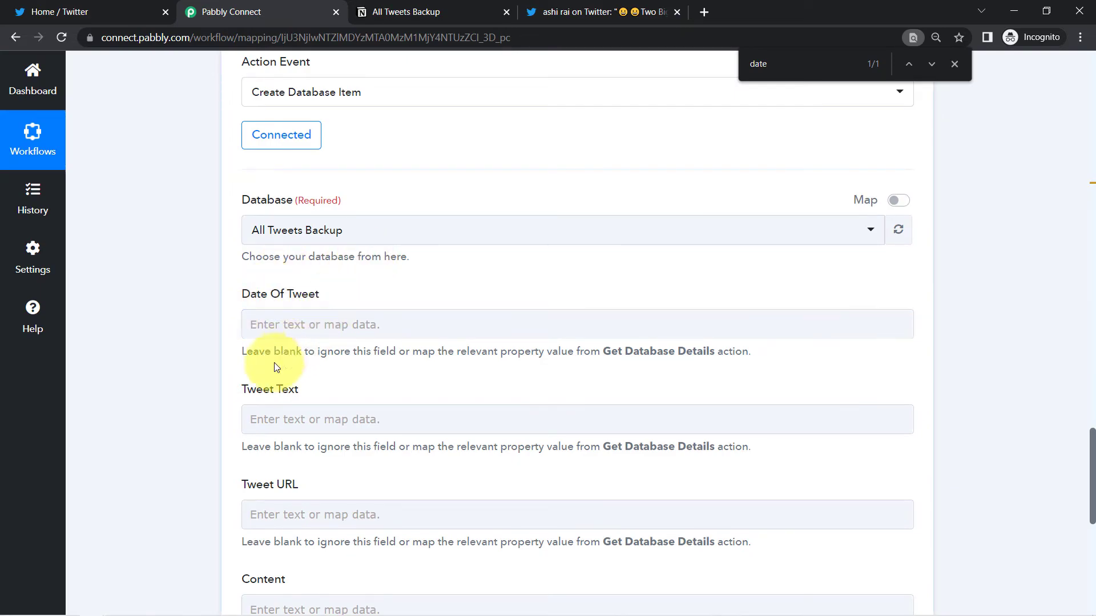
mouse_move(1093, 453)
left_mouse_down()
mouse_move(1094, 464)
mouse_move(1093, 449)
left_mouse_up()
left_click(388, 10)
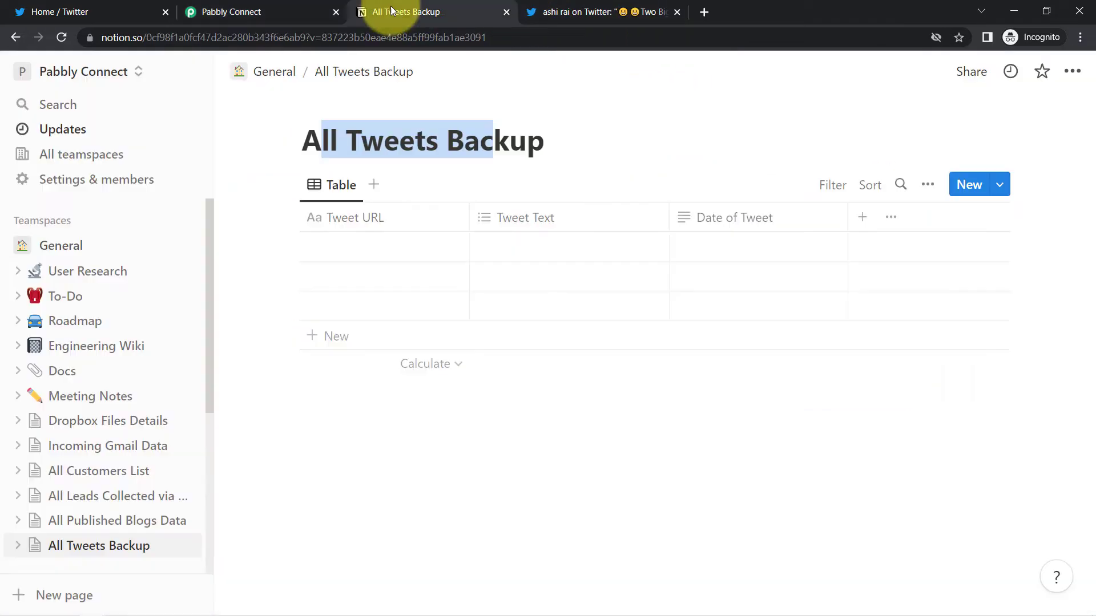
left_click(688, 217)
left_click(727, 449)
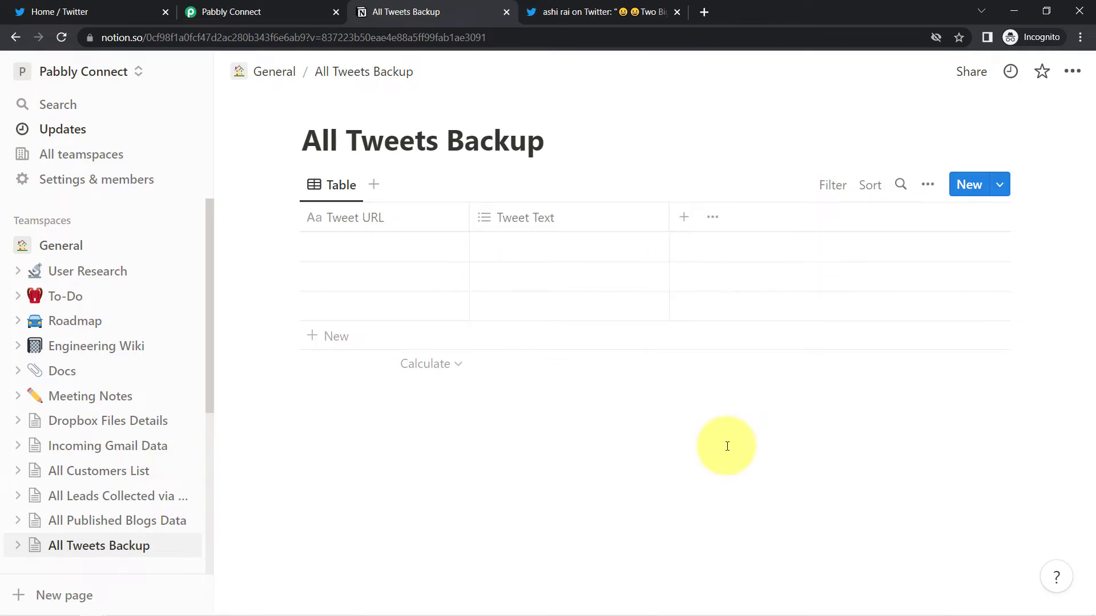
key("ctrl+z")
Step: Delete the Date of Tweet property from the Notion database and refresh the database fields in the Pabbly Connect action
left_click(700, 215)
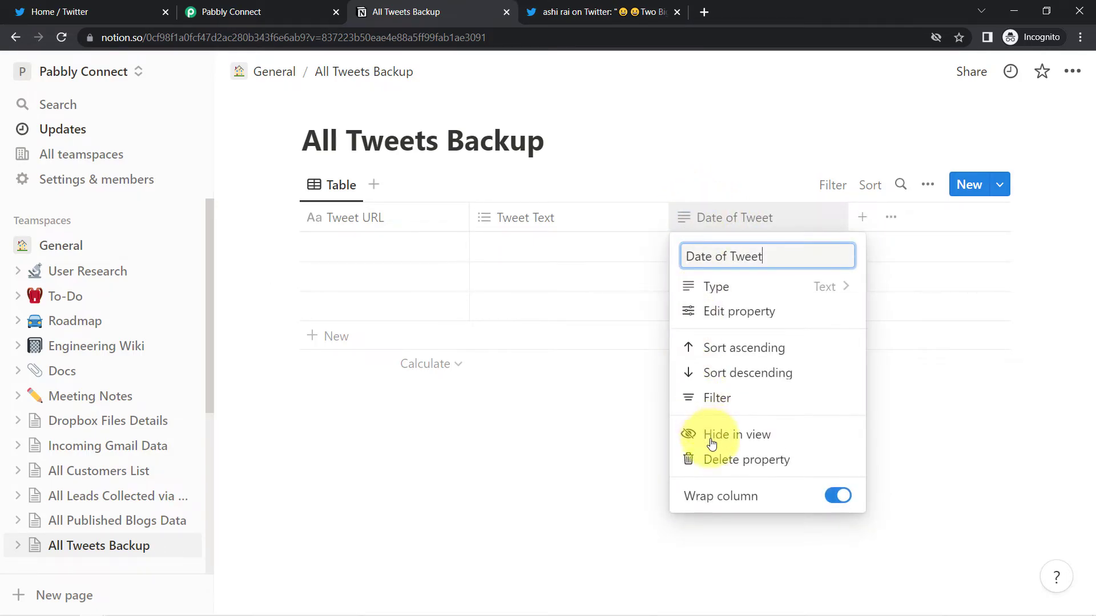
left_click(717, 459)
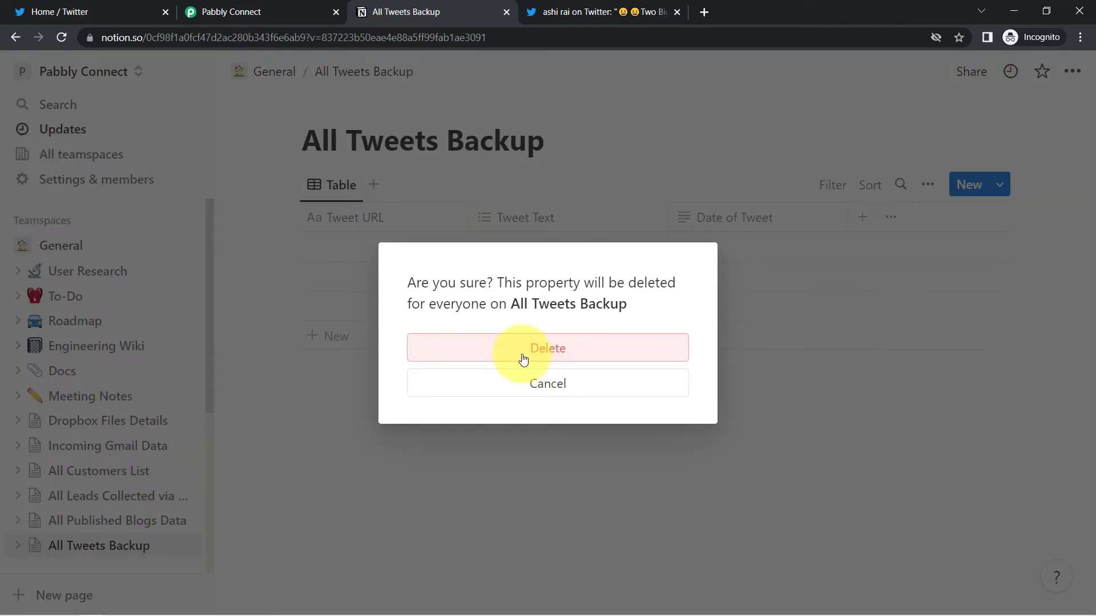
left_click(524, 359)
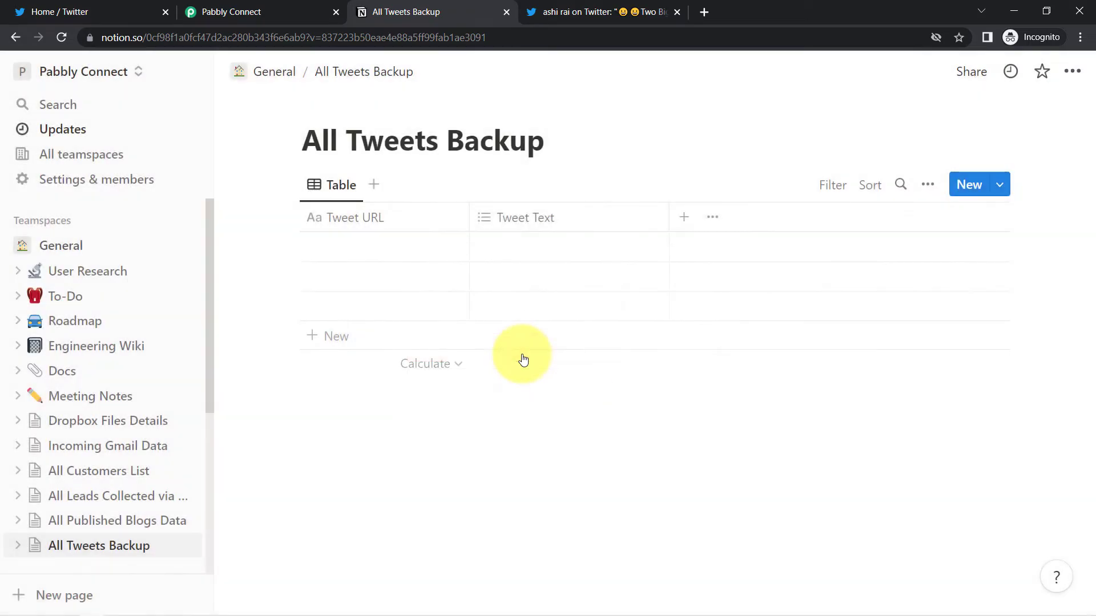
left_click(231, 12)
left_click(899, 251)
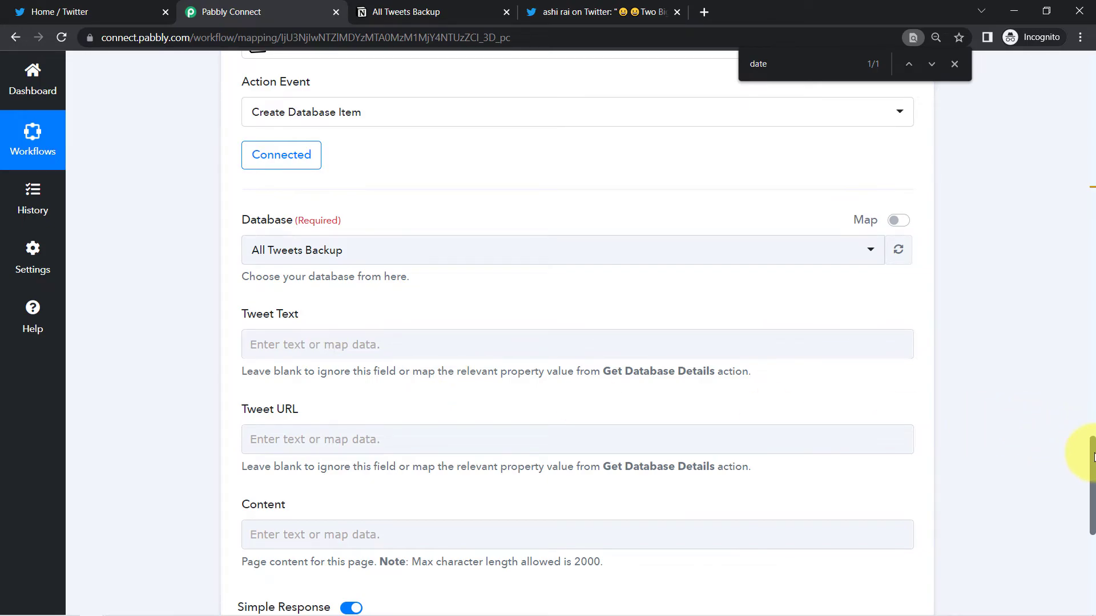
Step: Map the Notion action's Tweet Text field to Result 0 of the Text Formatter's Split Text step
scroll(1091, 457, "down", 1)
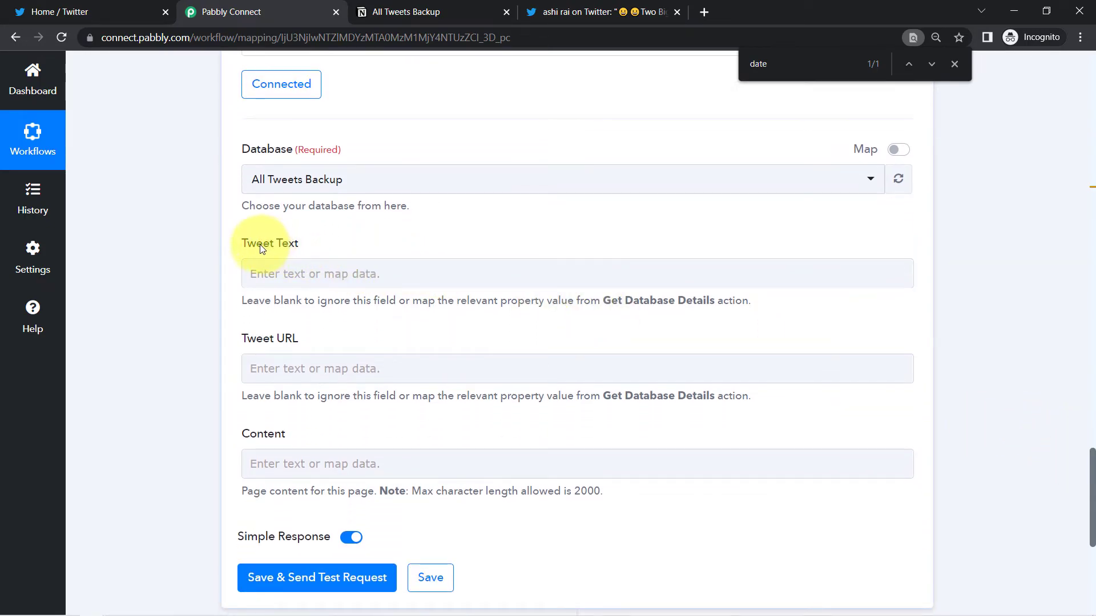
left_click_drag(252, 301, 299, 341)
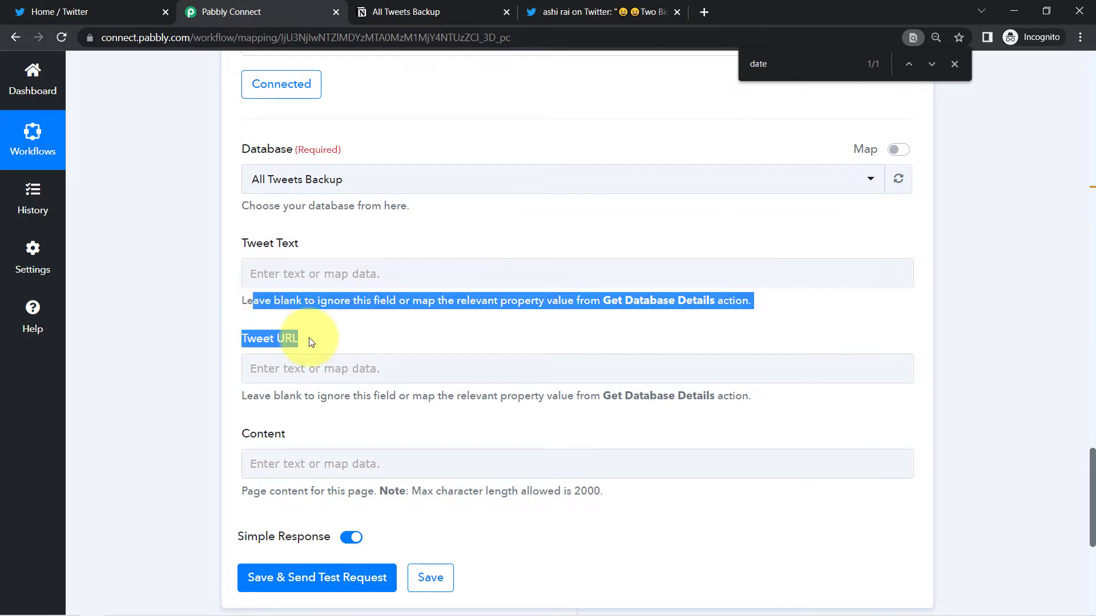
mouse_move(1092, 485)
left_mouse_down()
mouse_move(1076, 367)
mouse_move(1081, 484)
left_mouse_up()
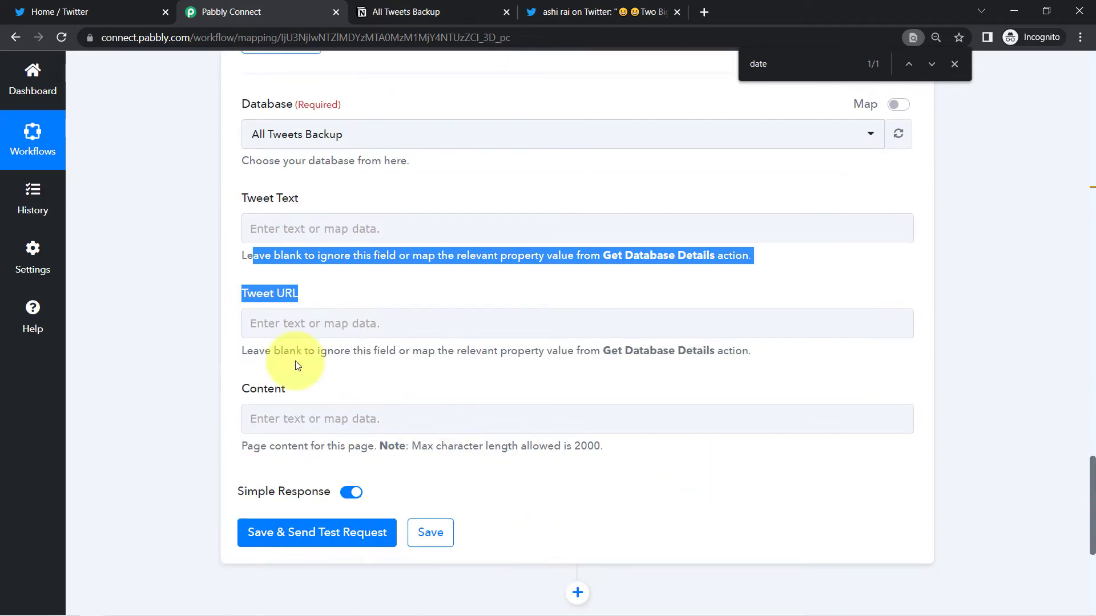
left_click(254, 226)
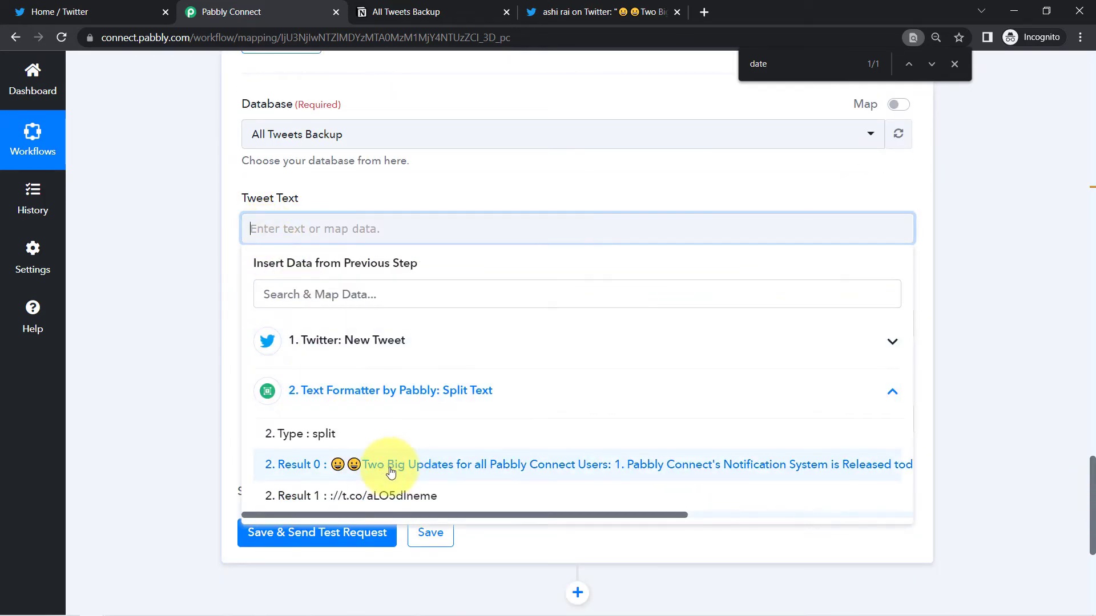
left_click(429, 465)
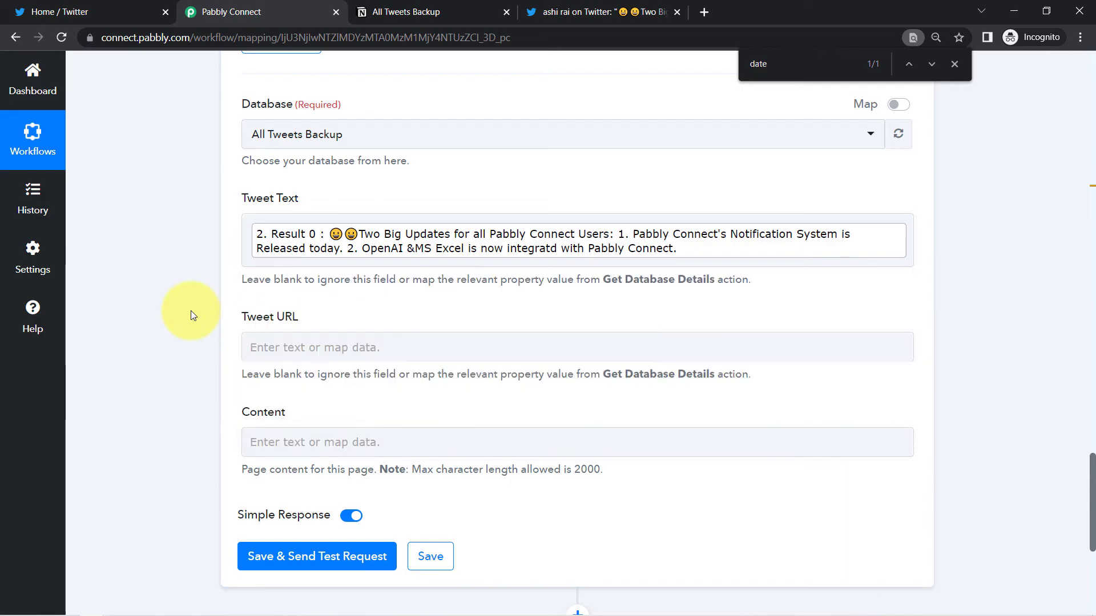
Step: Fill Tweet URL with "https" followed by the Split Text step's Result 1, and save the action with a test request
left_click(274, 347)
left_click(321, 511)
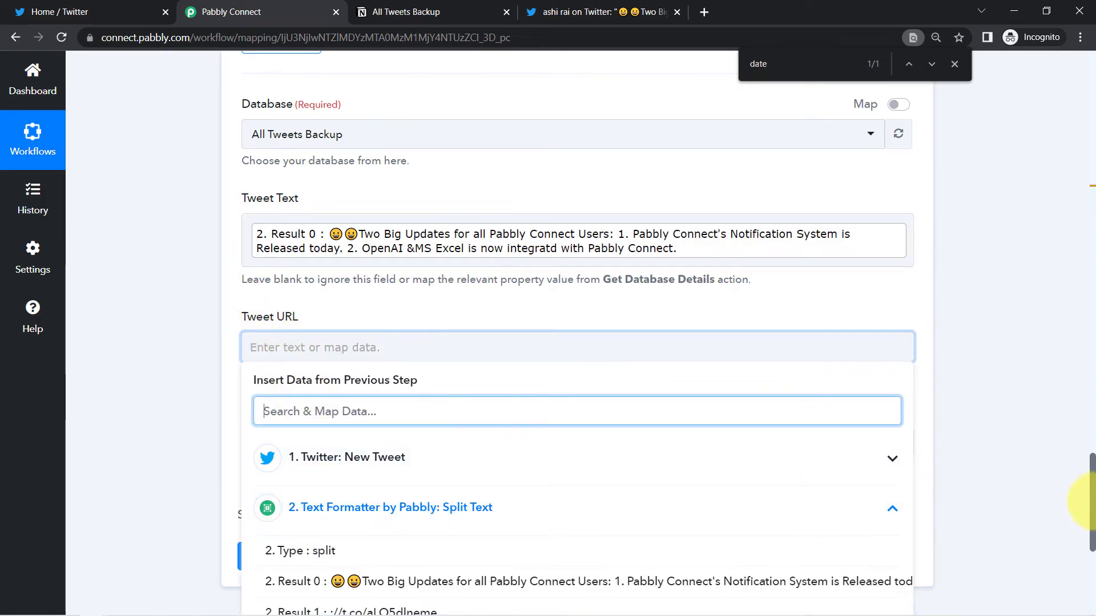
scroll(1093, 494, "down", 2)
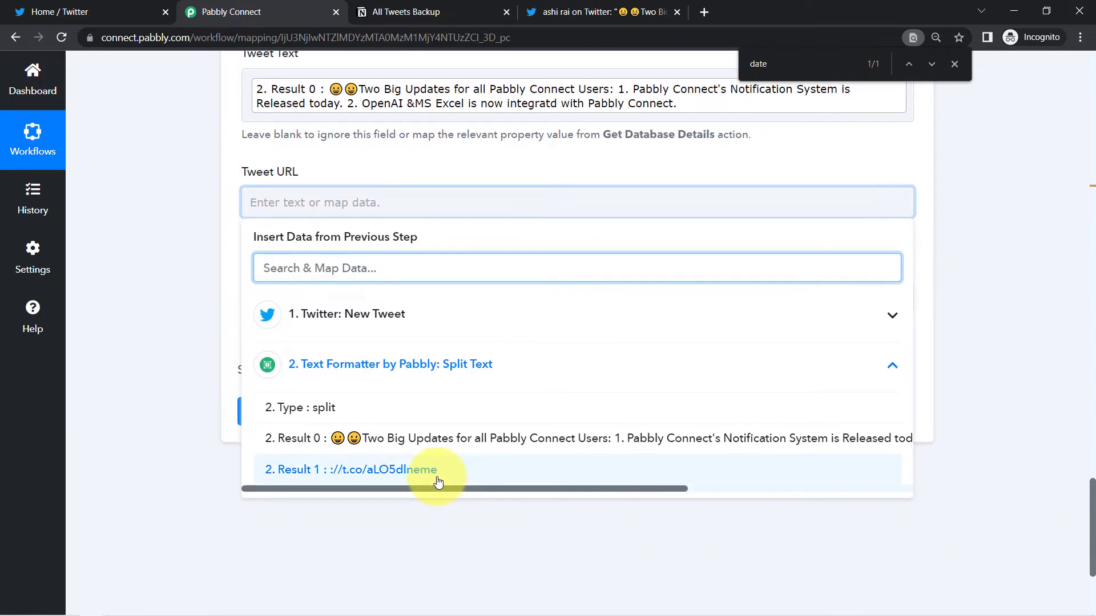
left_click(350, 470)
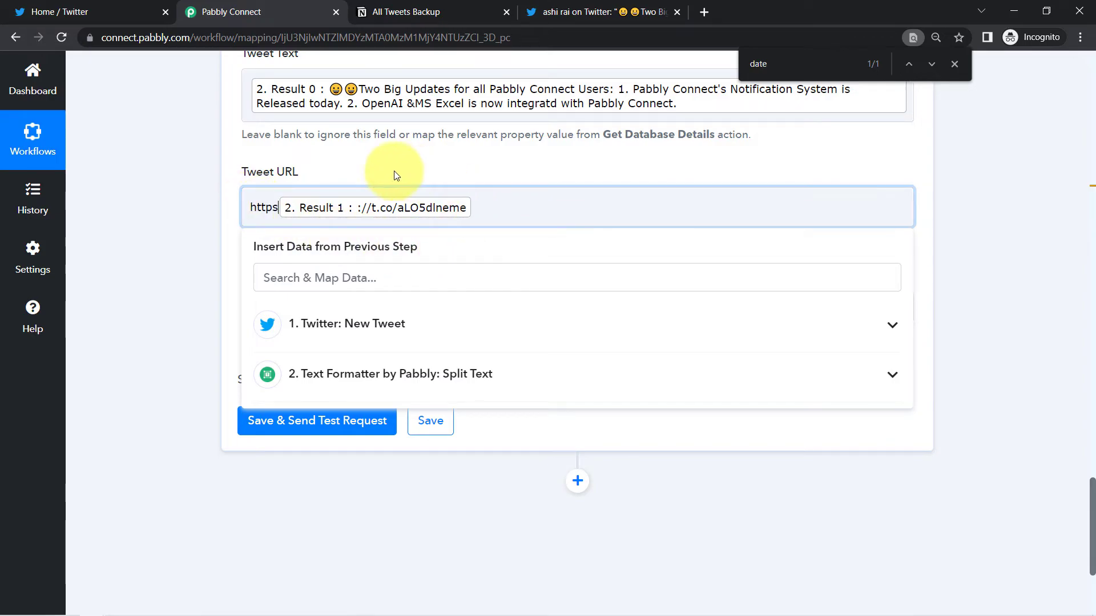
left_click(142, 342)
left_click(261, 427)
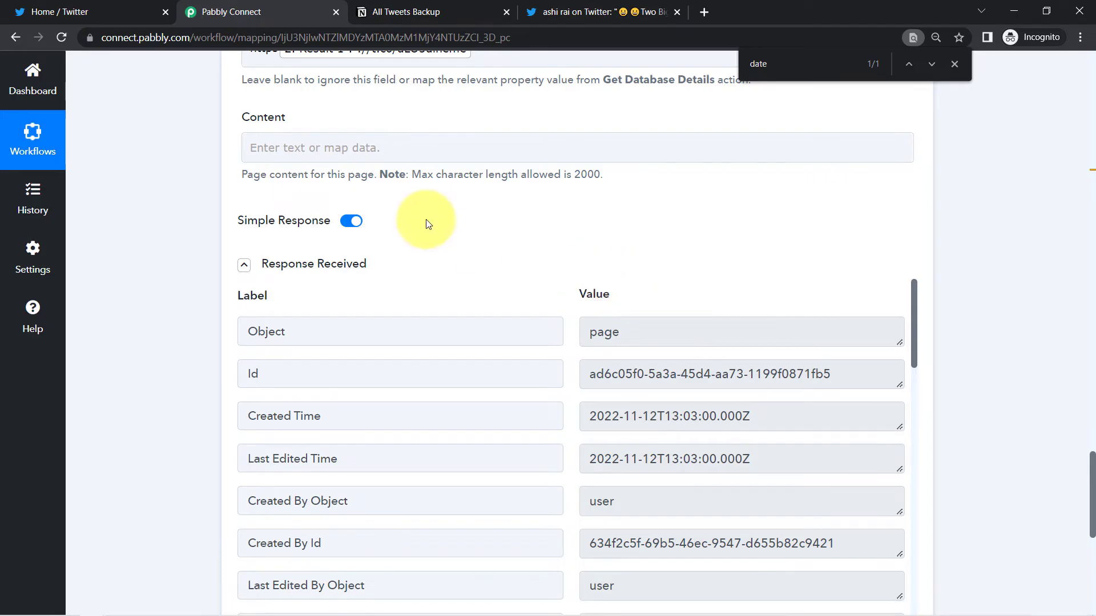
Step: Delete the three empty rows above the new tweet entry in the Notion database All Tweets Backup
left_click(412, 11)
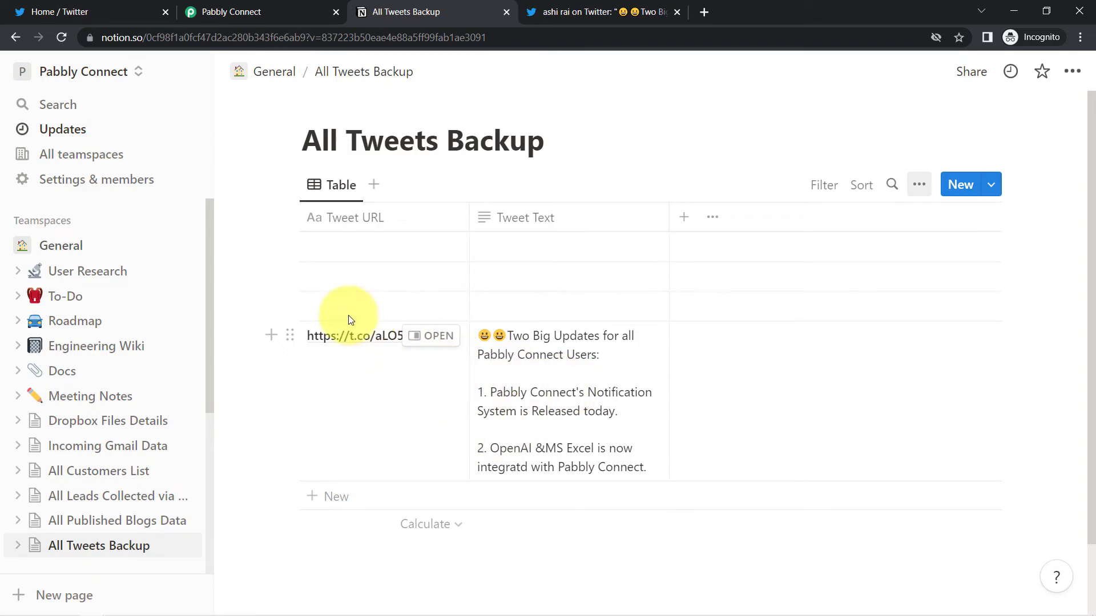
left_click(287, 306)
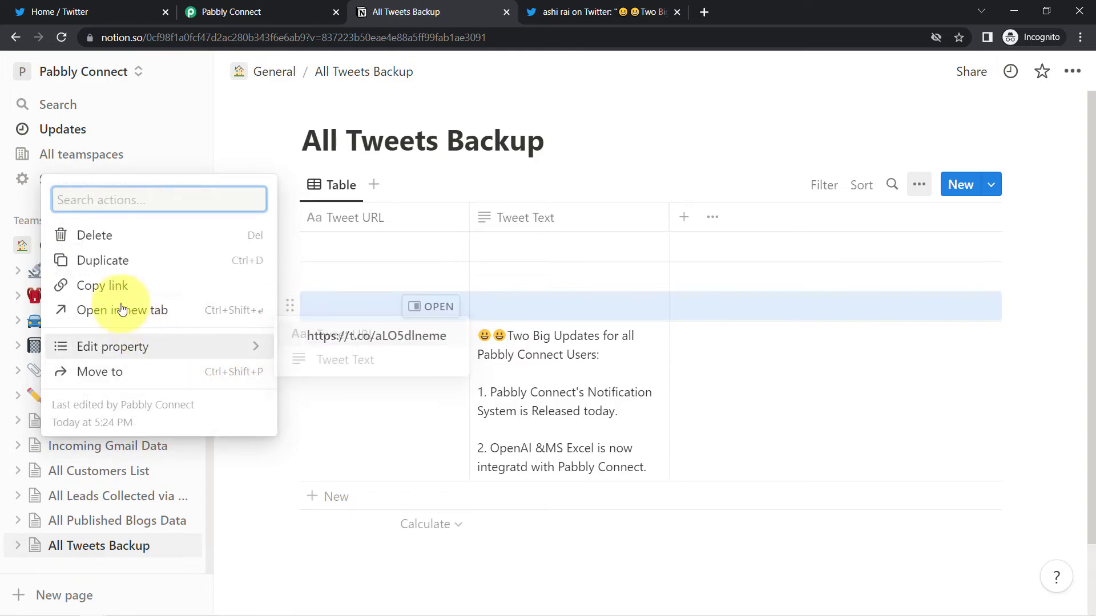
left_click(105, 243)
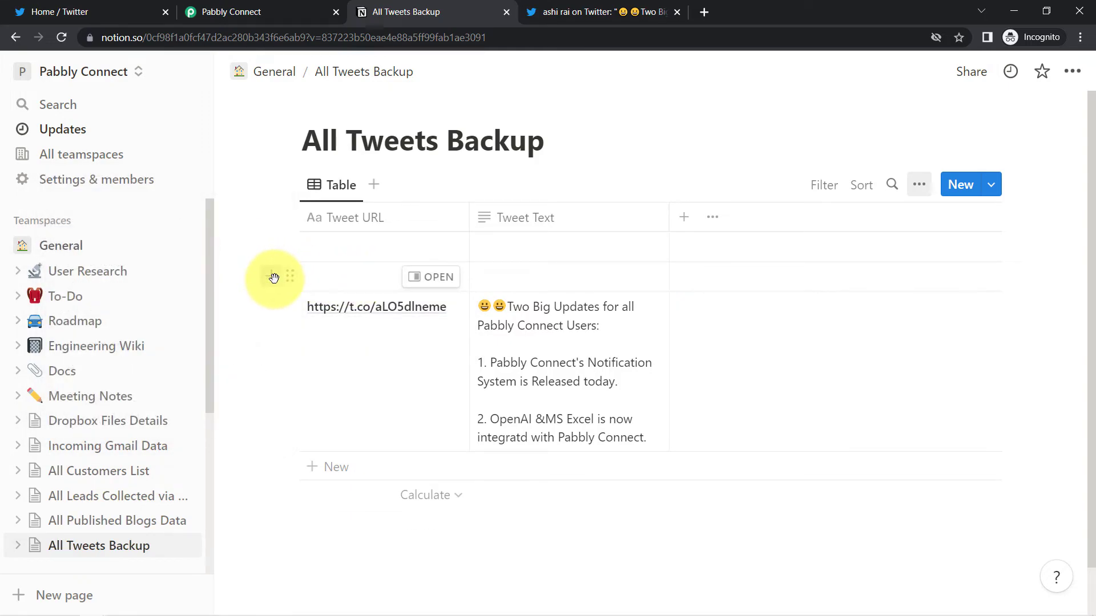
left_click(289, 276)
left_click(114, 210)
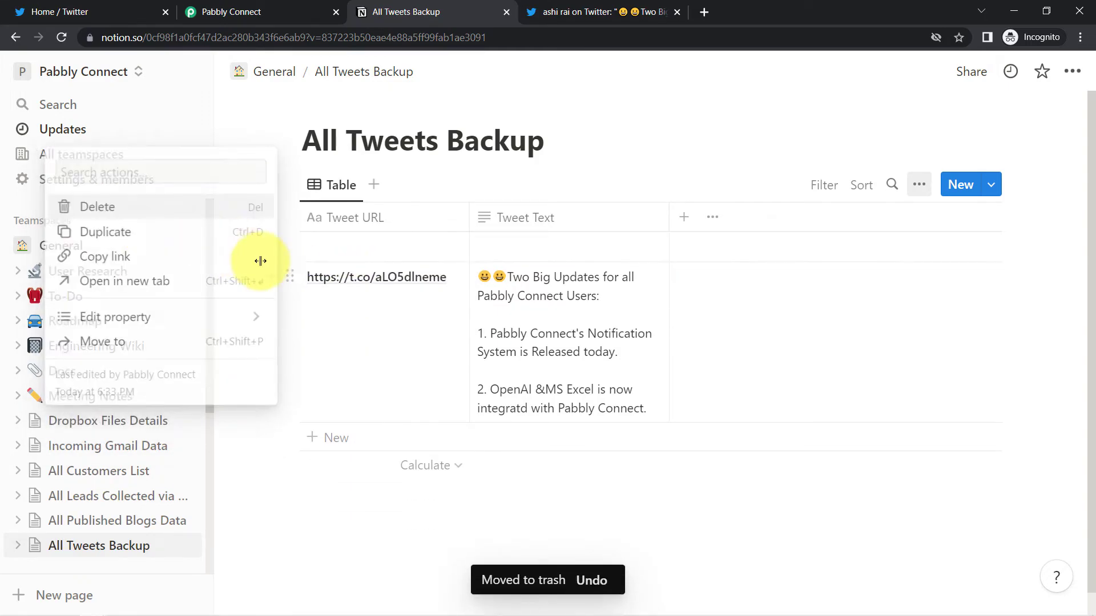
left_click(289, 247)
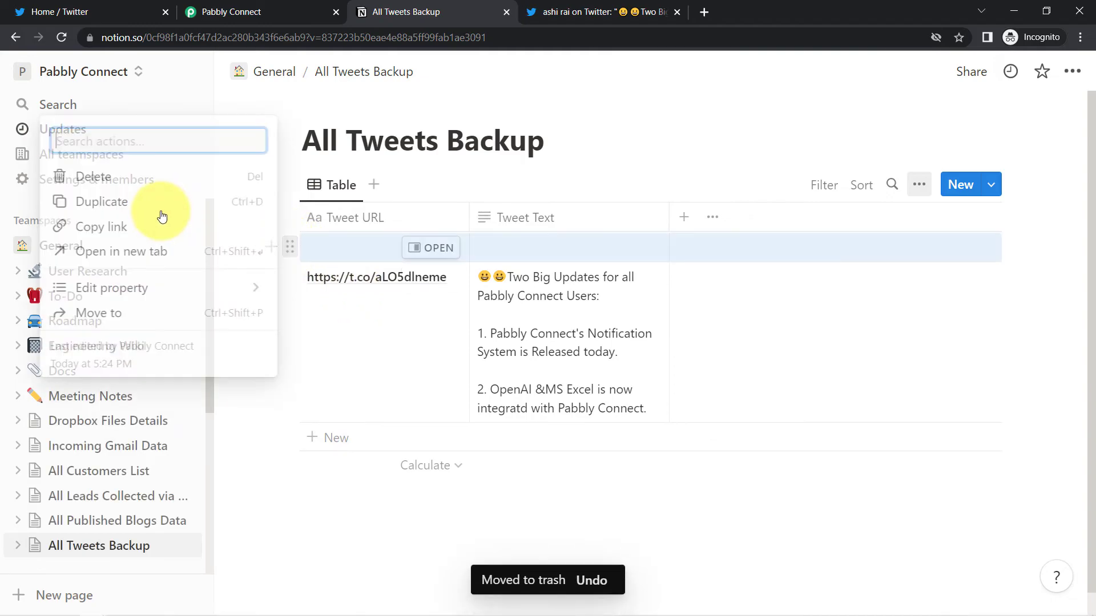
left_click(92, 178)
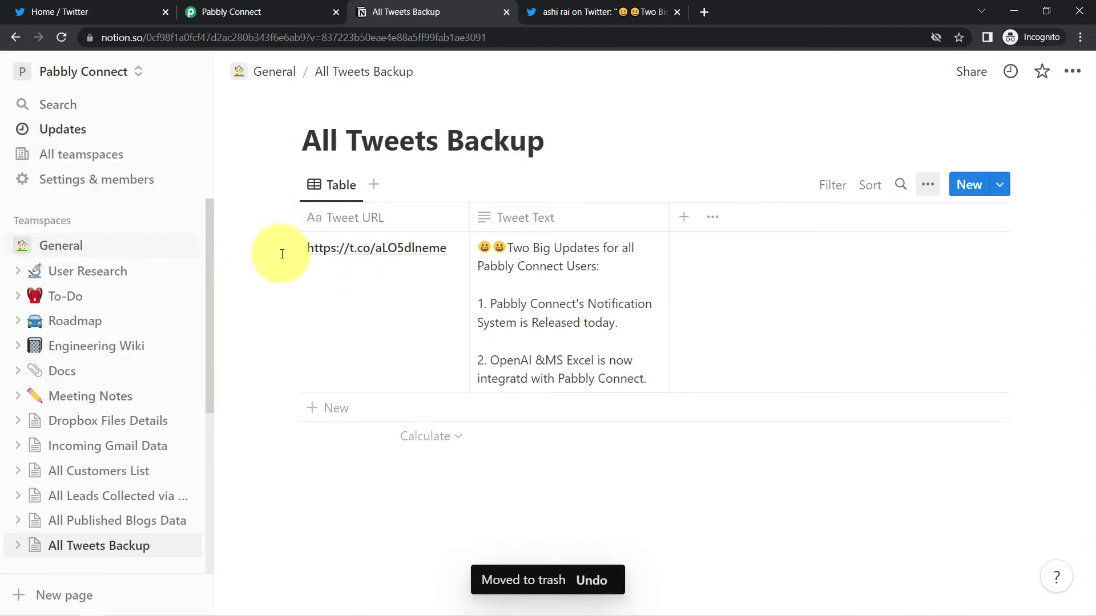
Step: Copy the link from the new row's Tweet URL cell and open it in a new browser tab to check the tweet
left_click(339, 248)
triple_click(366, 250)
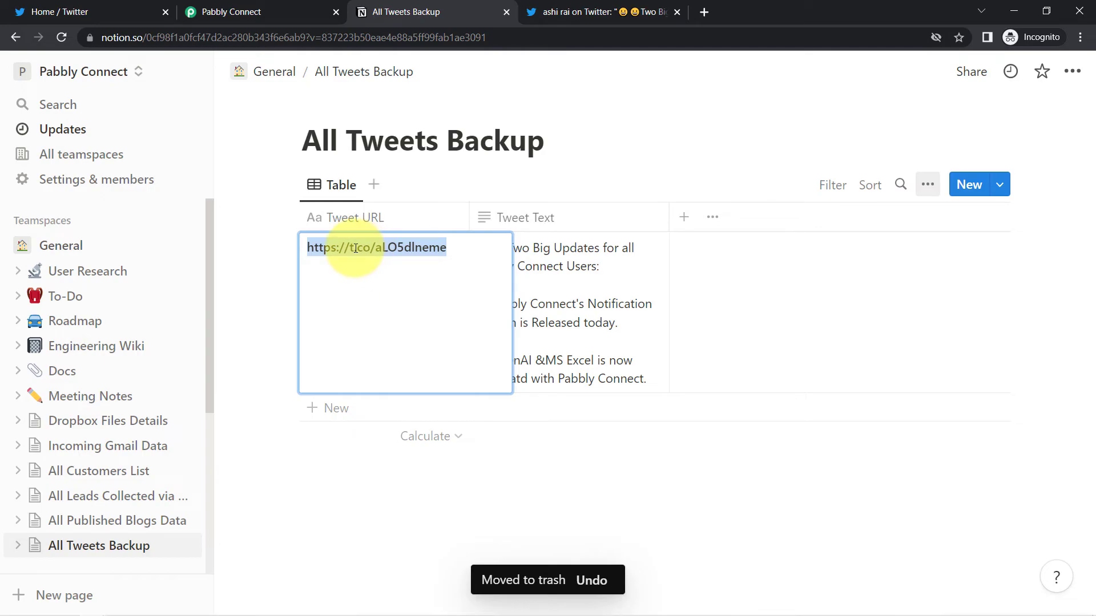
key("ctrl+c")
key("ctrl+t")
key("ctrl+v")
key("Return")
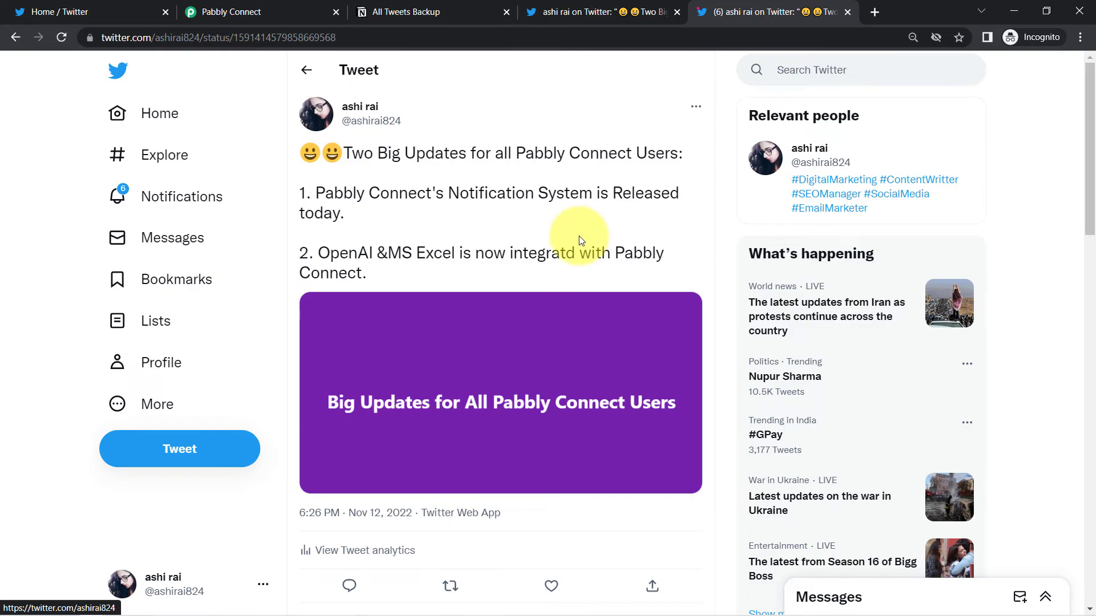
Step: Return to the Pabbly Connect workflow and collapse its Twitter, Text Formatter and Notion steps
left_click(285, 5)
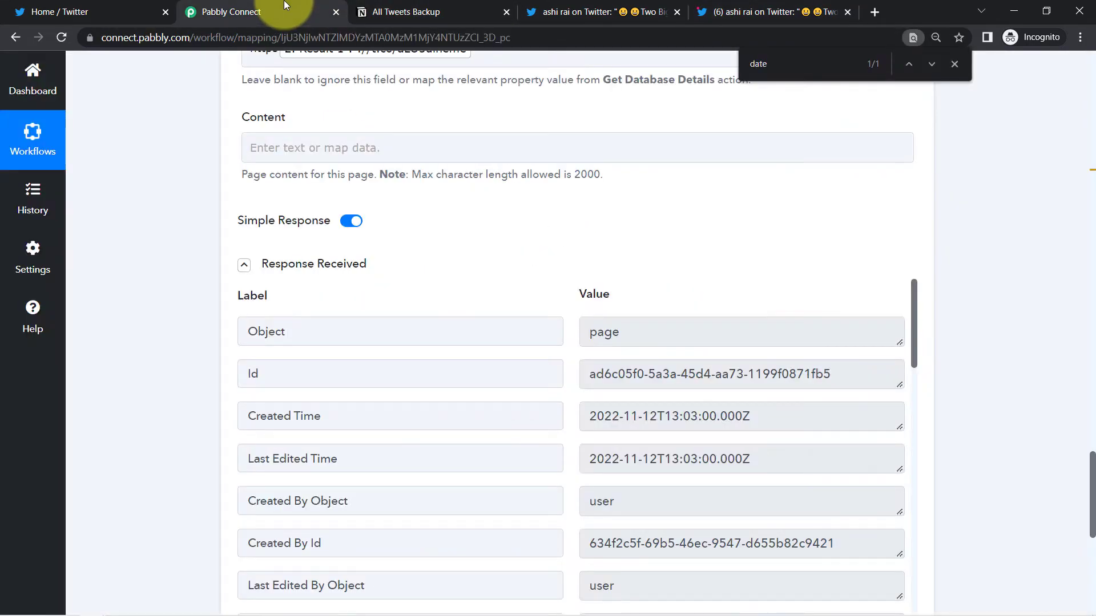
left_click_drag(1091, 476, 1079, 60)
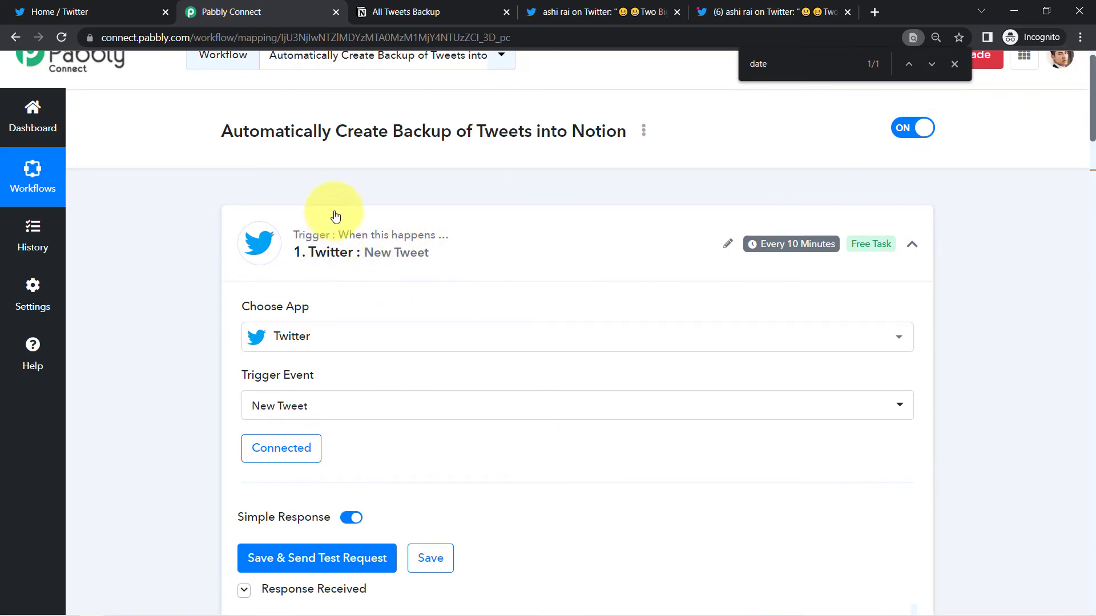
left_click(367, 253)
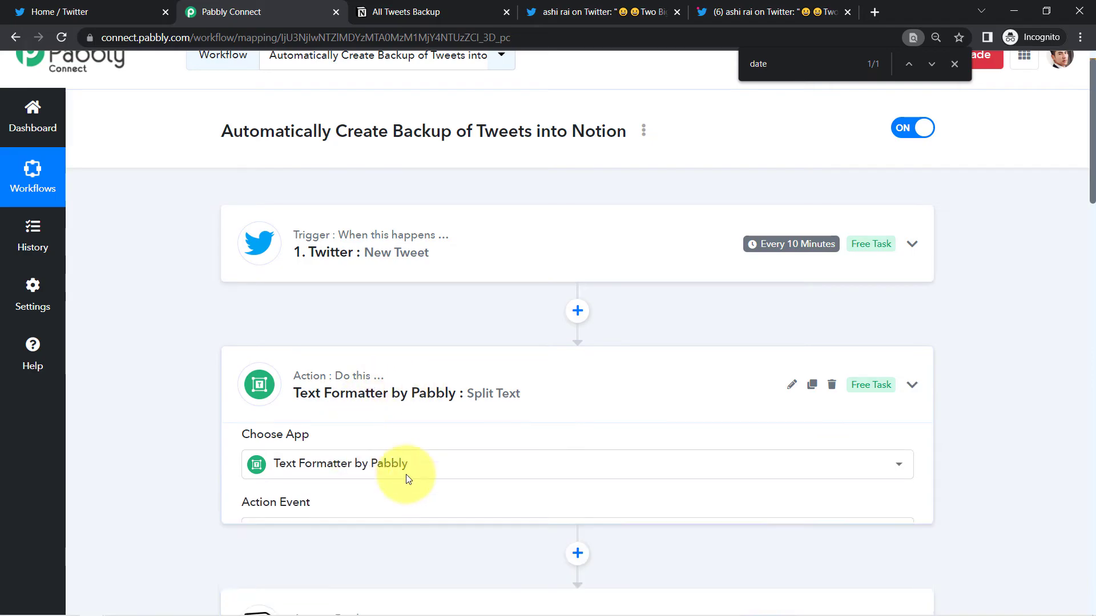
left_click(361, 466)
left_click(403, 514)
mouse_move(577, 399)
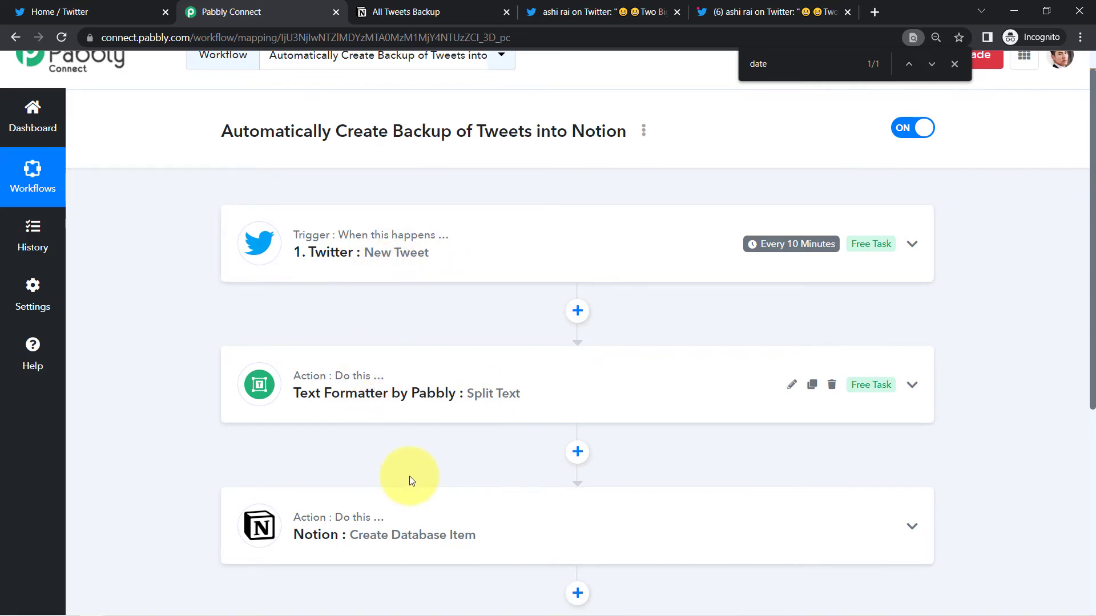
Step: Generate the workflow's share link, select the link text and close the share dialog
left_click(644, 131)
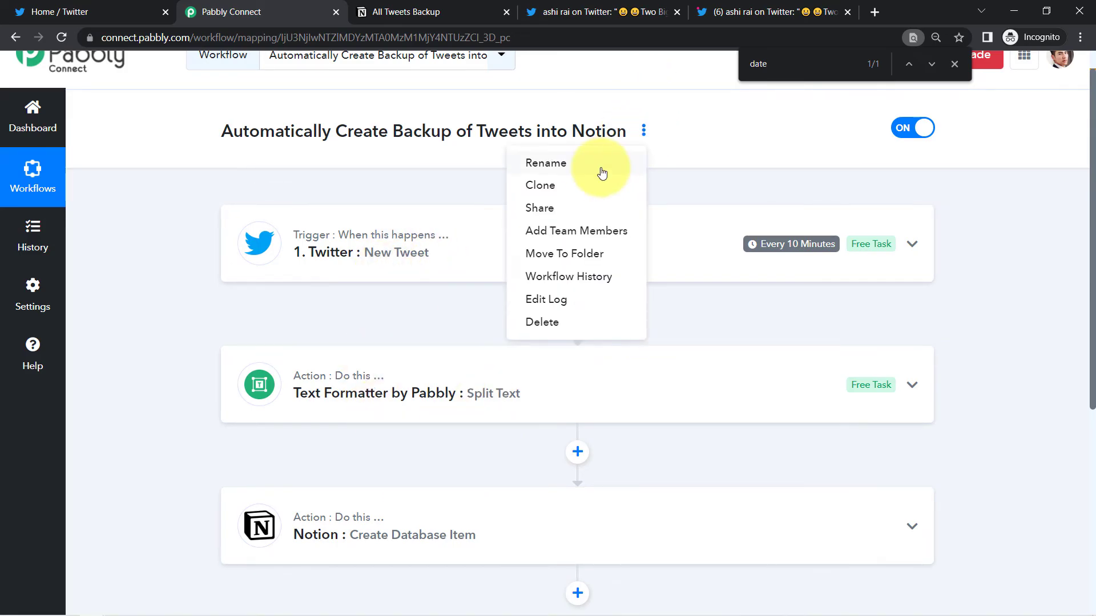
left_click(543, 209)
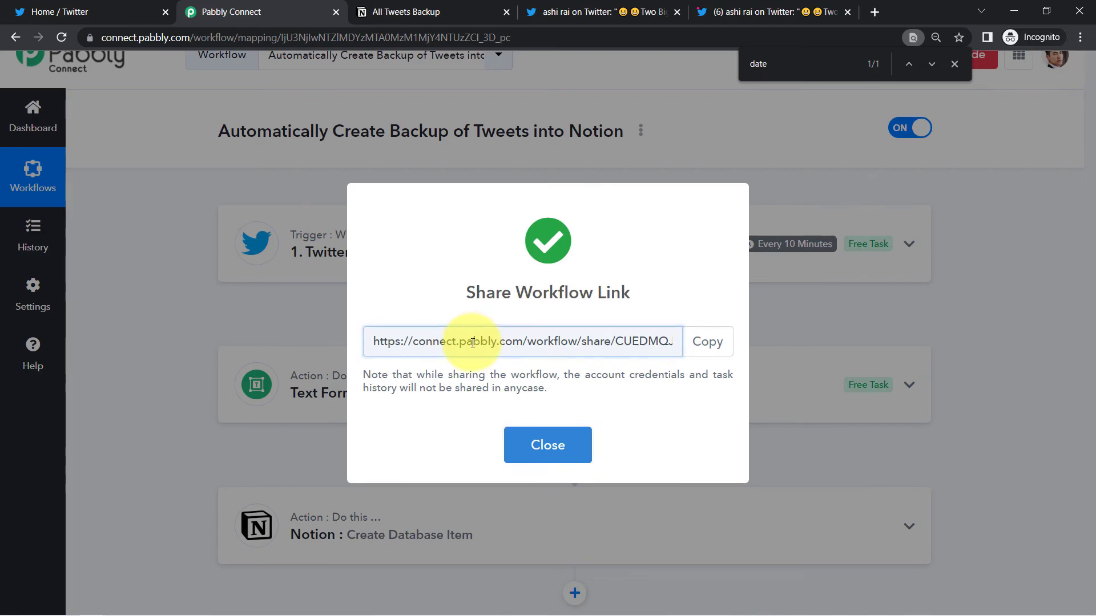
left_click(473, 343)
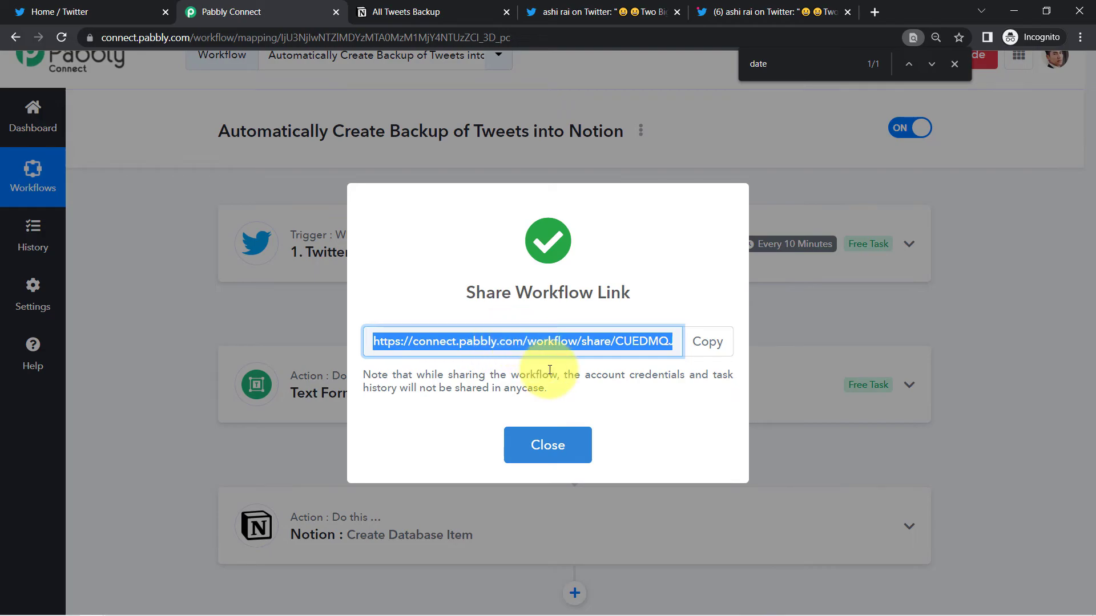
left_click(548, 445)
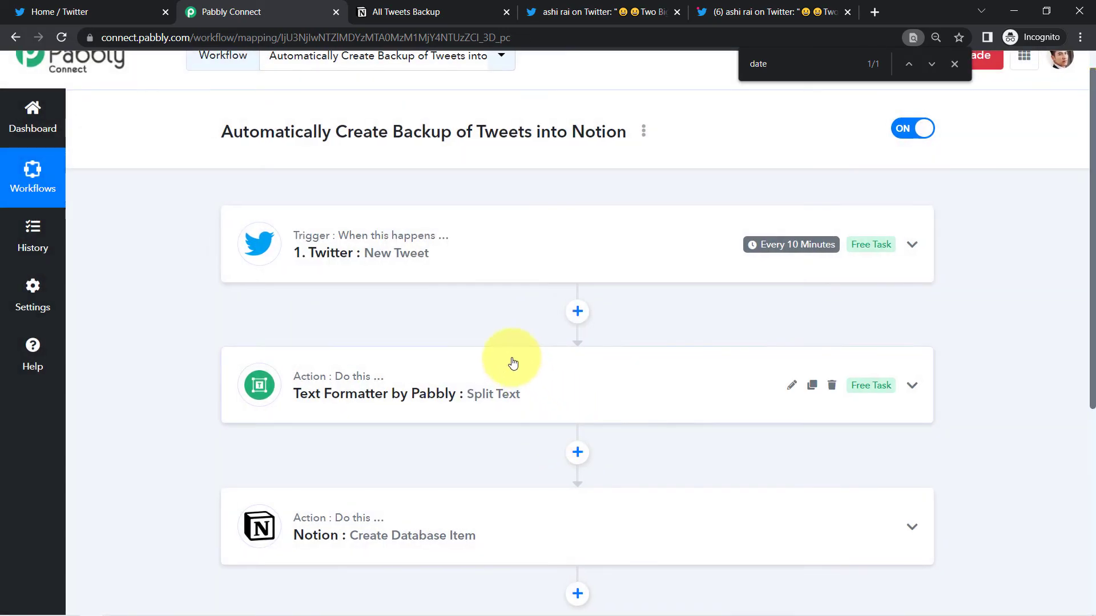
Step: Look at the Twitter home timeline and return to the workflow in Pabbly Connect
mouse_move(795, 254)
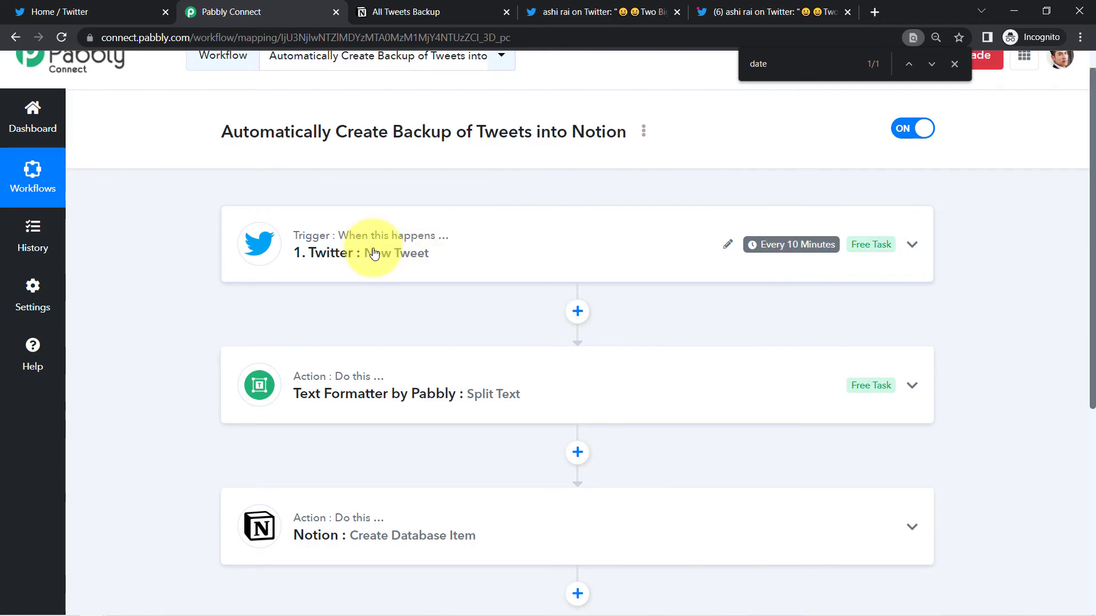
left_click(102, 12)
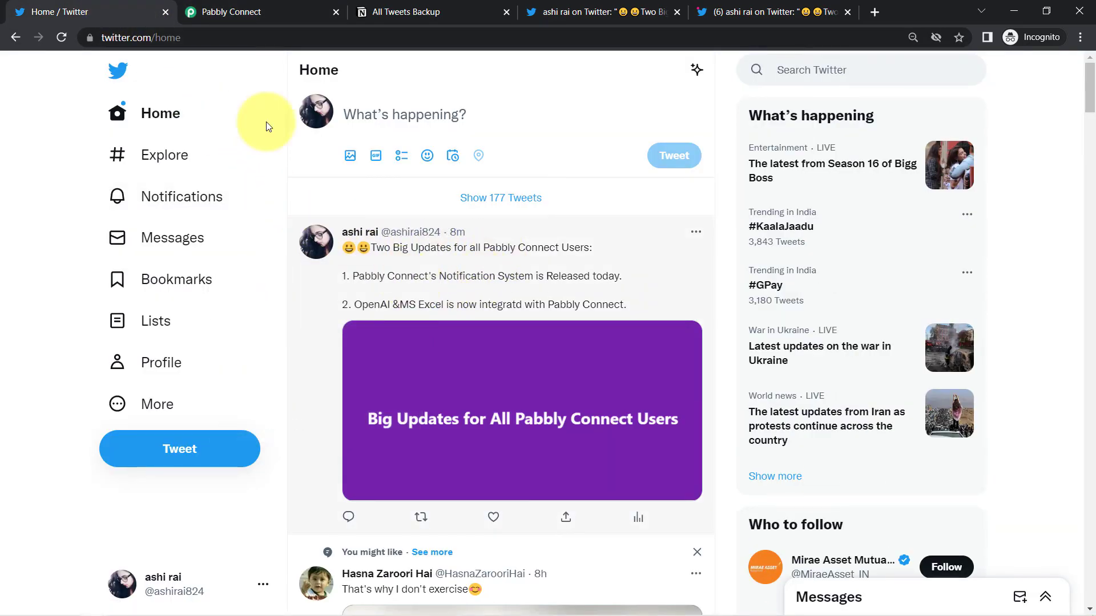
left_click(248, 11)
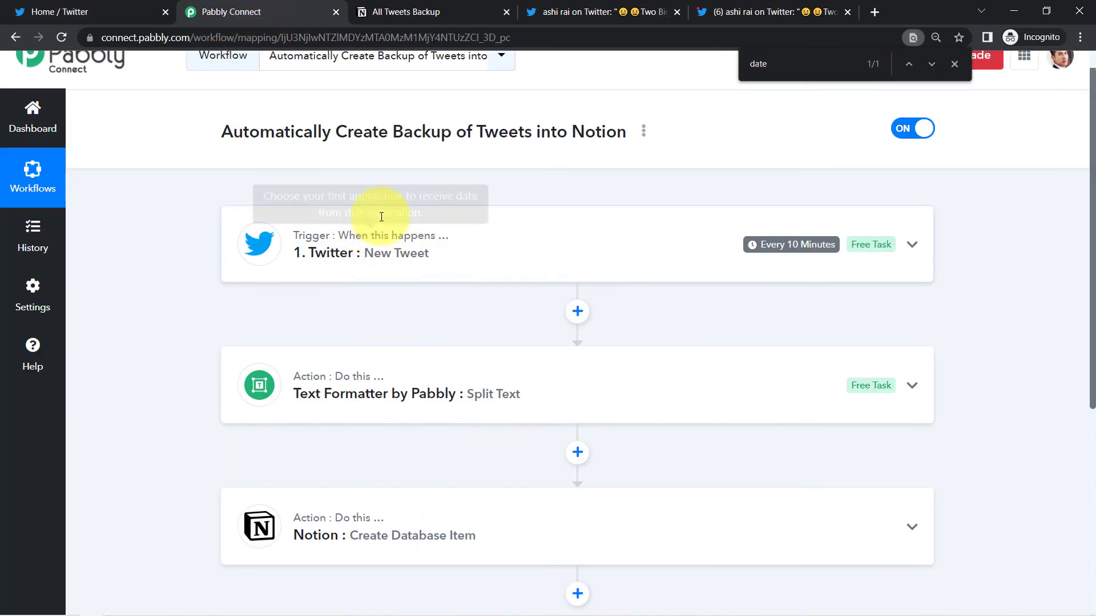